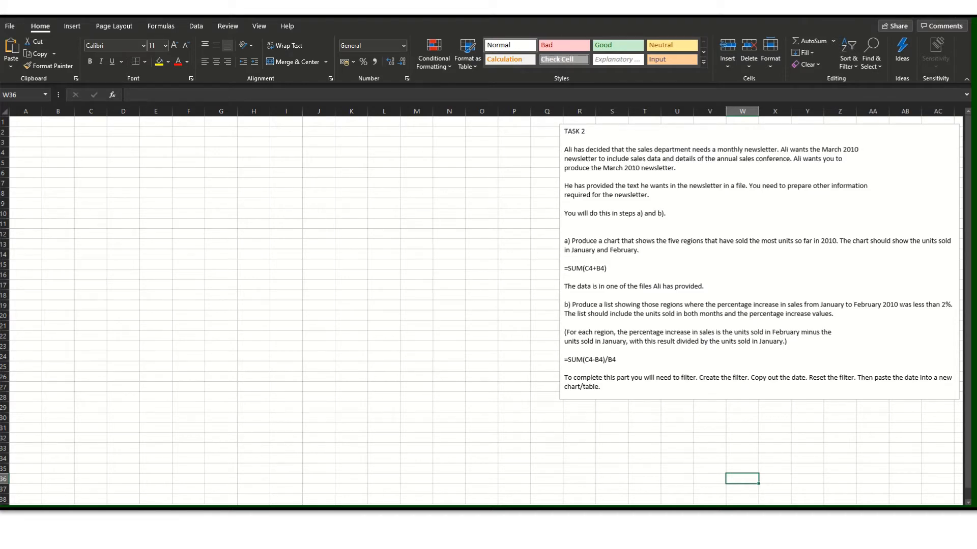
# Bring up the "units sold 2010" Word document and copy its entire table of January and February units by region.
pyautogui.moveTo(0, 188); pyautogui.dragTo(251, 31)
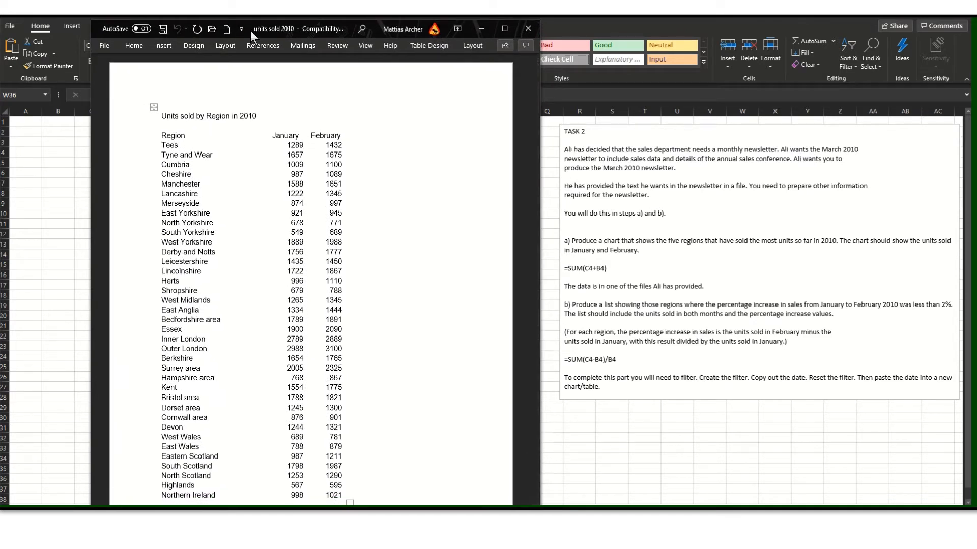
pyautogui.scroll(-4, 353, 297)
pyautogui.scroll(3, 353, 297)
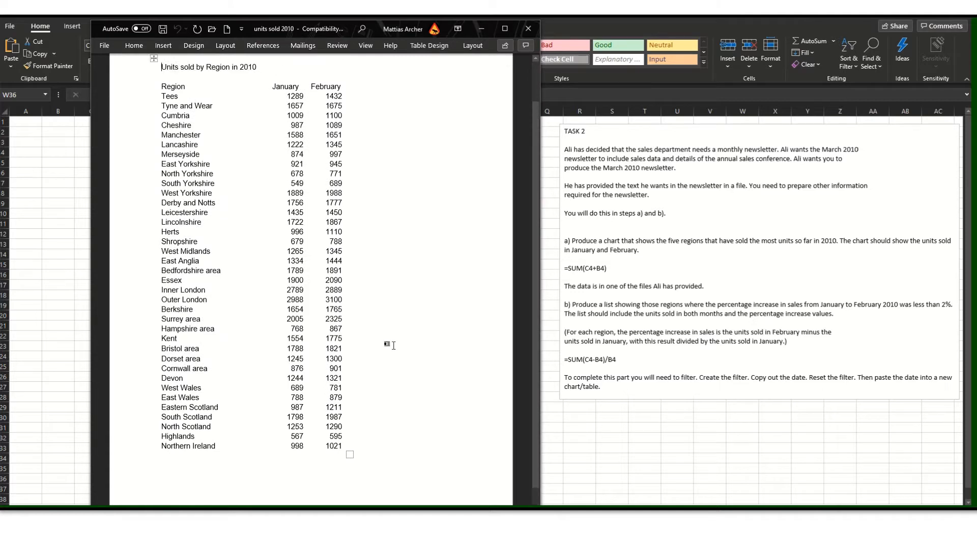
pyautogui.moveTo(164, 94)
pyautogui.mouseDown()
pyautogui.moveTo(316, 275)
pyautogui.moveTo(338, 481)
pyautogui.mouseUp()
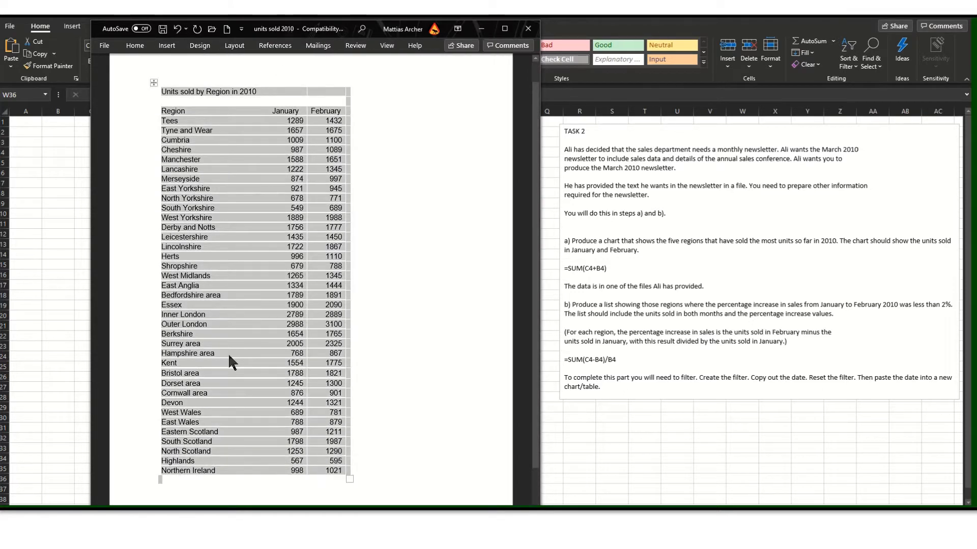
pyautogui.click(258, 288)
pyautogui.hotkey('ctrl', 'a')
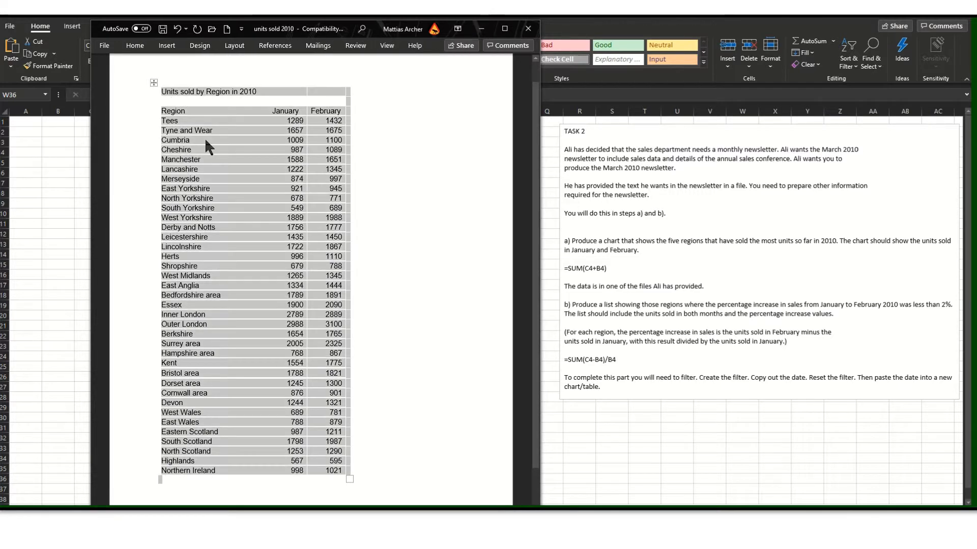
pyautogui.rightClick(213, 234)
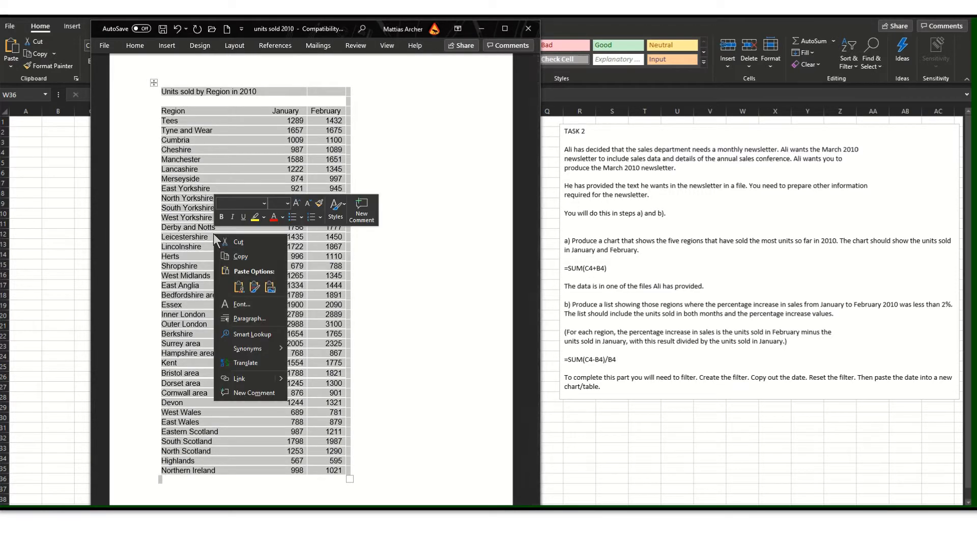
pyautogui.click(239, 259)
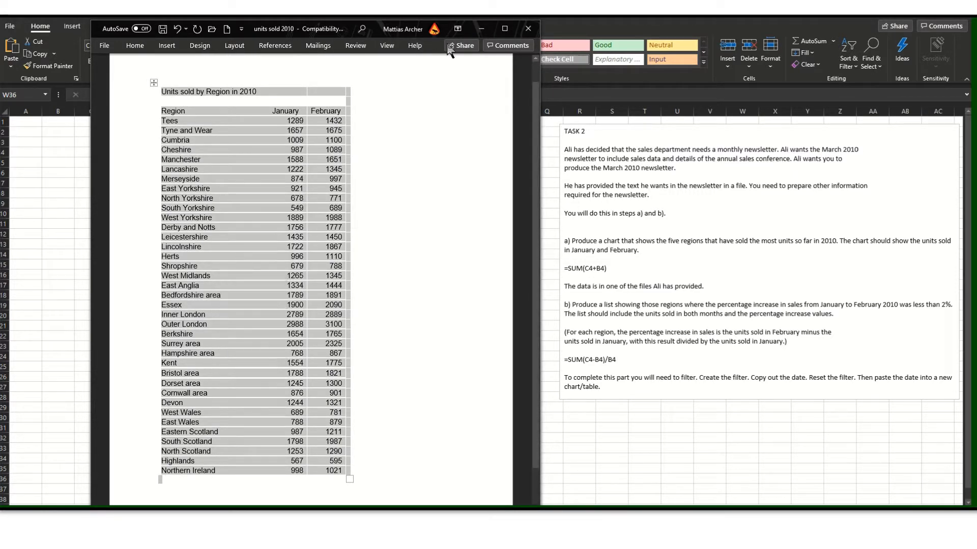
# Return to the Excel sheet and paste the copied table at cell A1, keeping its source formatting.
pyautogui.moveTo(374, 29); pyautogui.dragTo(0, 147)
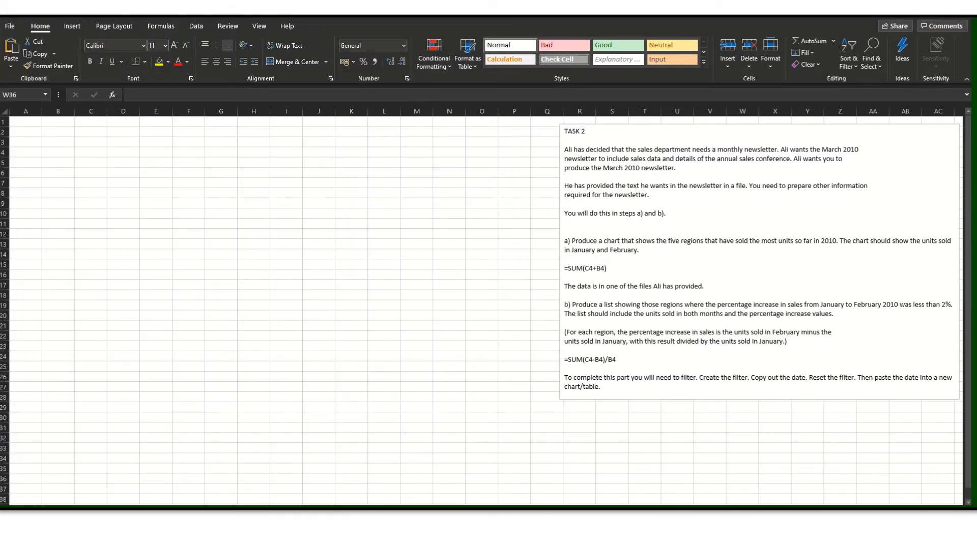
pyautogui.click(24, 121)
pyautogui.rightClick(25, 121)
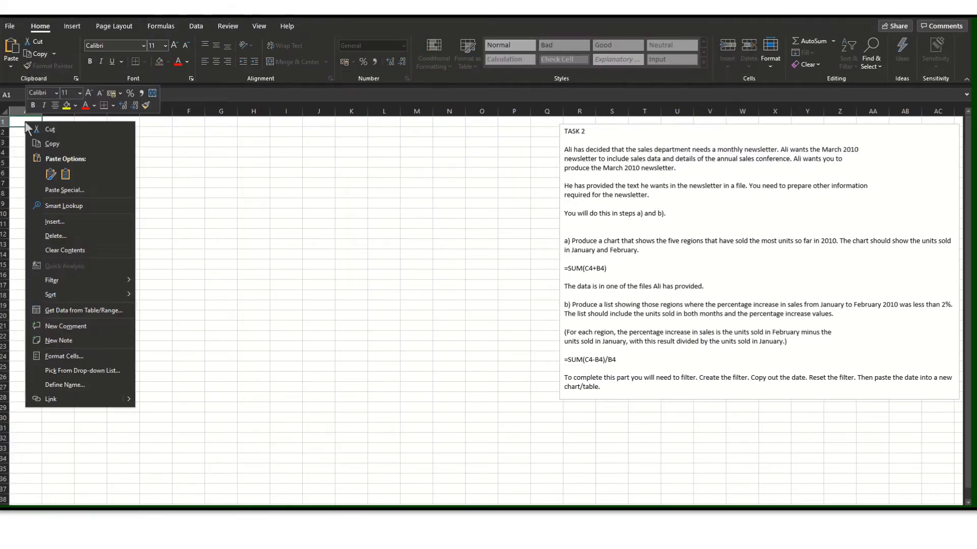
pyautogui.click(50, 175)
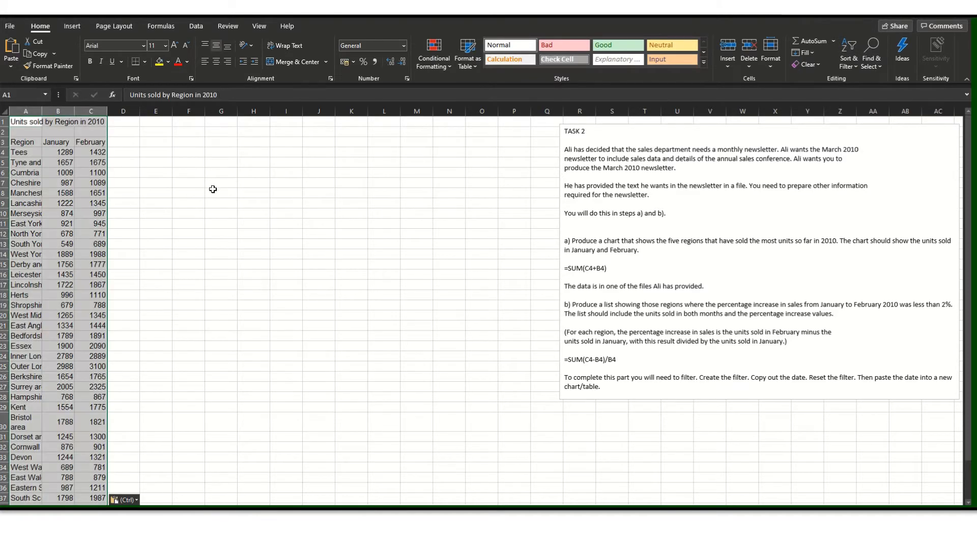
# Fit column A to the region names and adjust the widths of the January and February columns.
pyautogui.doubleClick(41, 111)
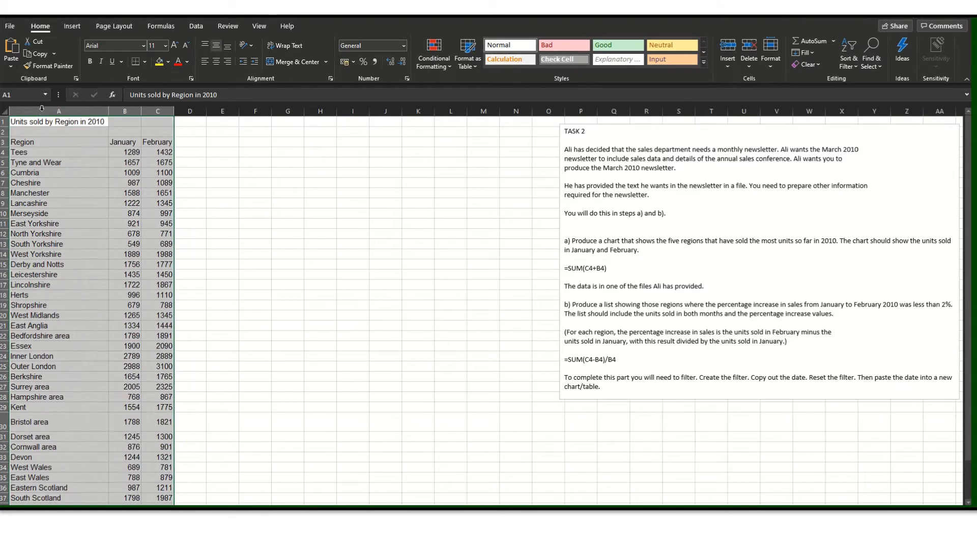
pyautogui.doubleClick(141, 112)
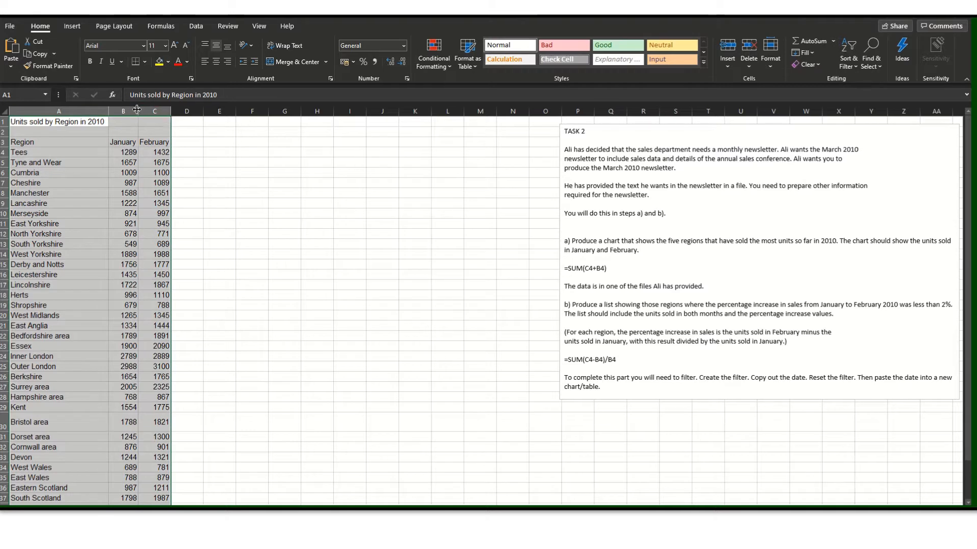
pyautogui.moveTo(137, 110); pyautogui.dragTo(189, 111)
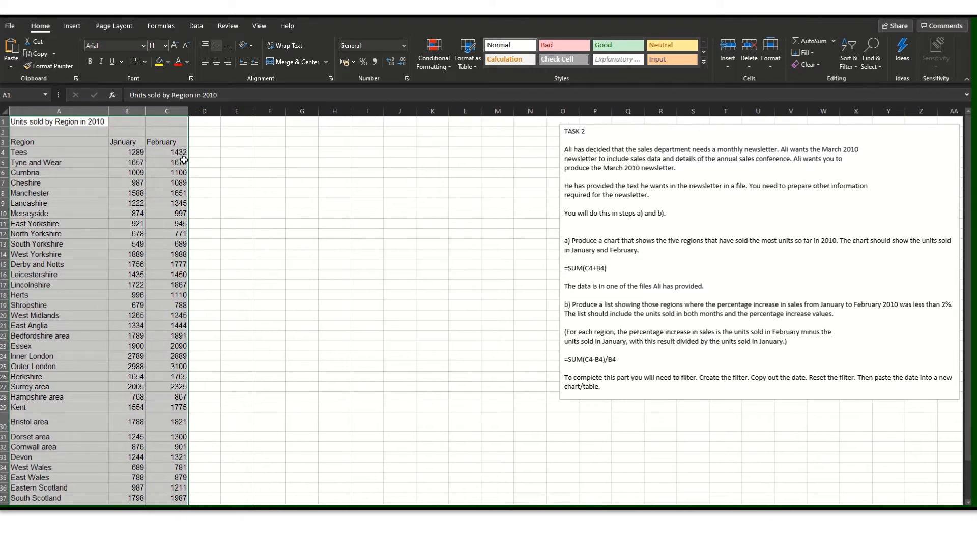
# Right-align the January and February headings in B3:C3.
pyautogui.click(72, 140)
pyautogui.moveTo(127, 142); pyautogui.dragTo(167, 142)
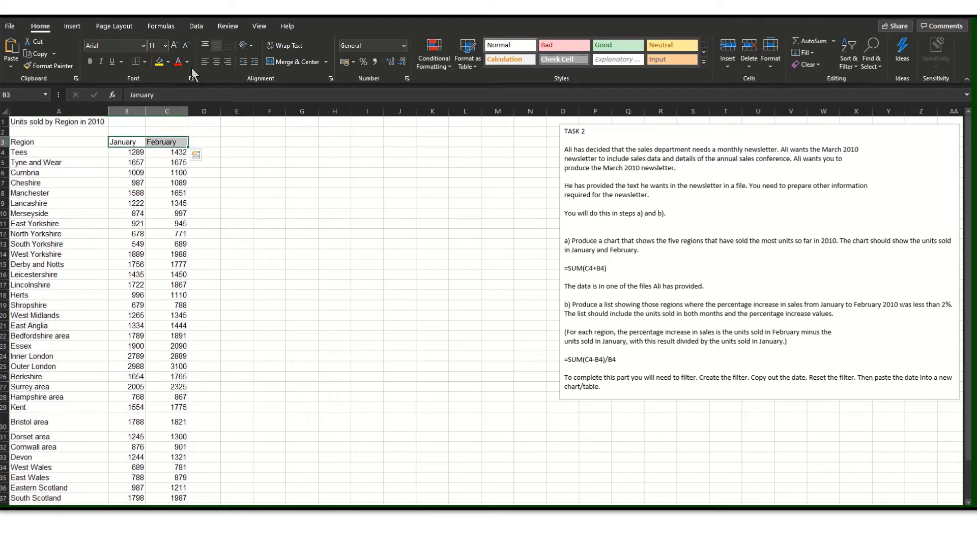
pyautogui.click(227, 62)
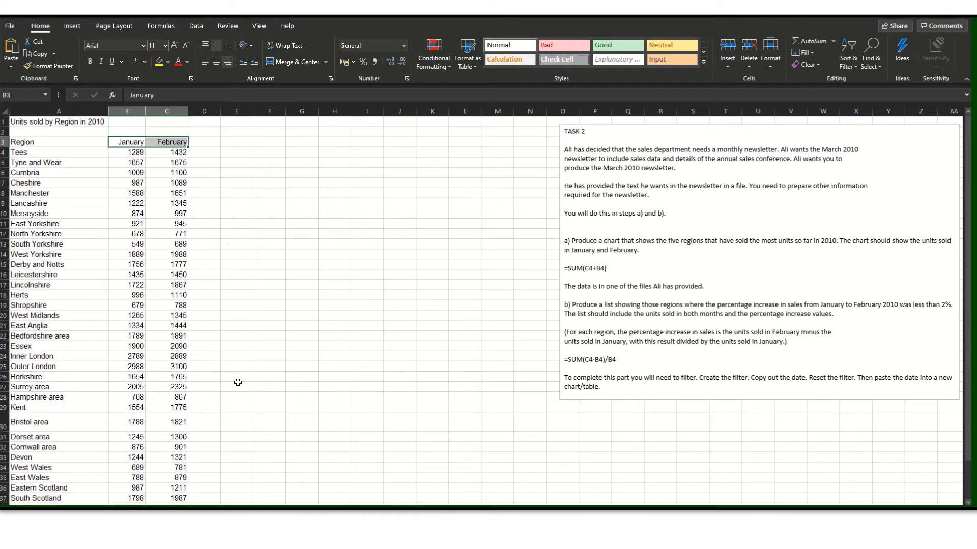
pyautogui.scroll(-2, 131, 216)
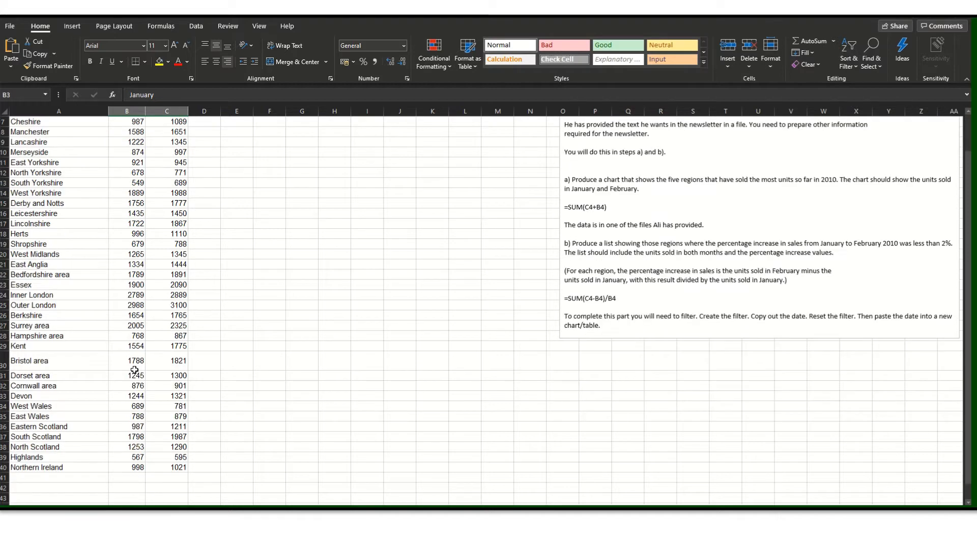
pyautogui.scroll(2, 140, 368)
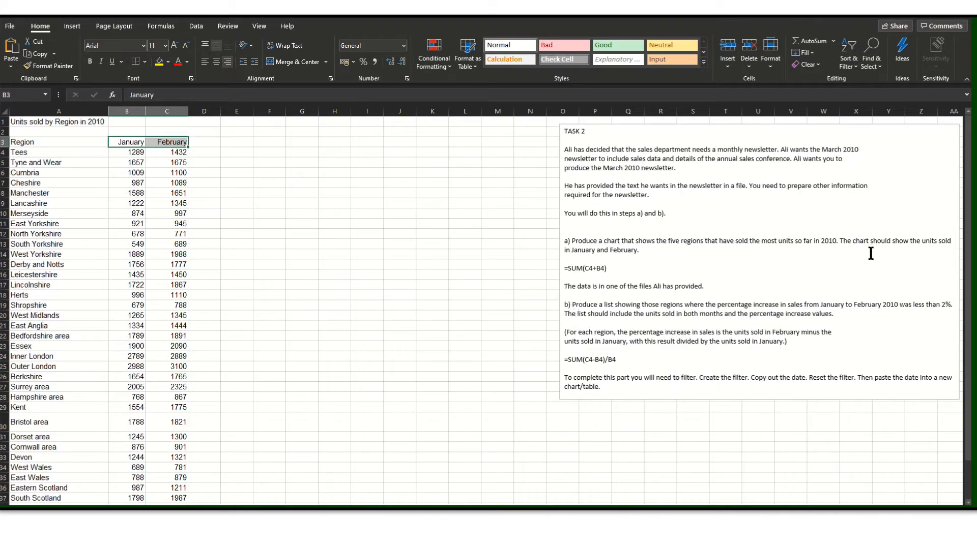
# Add the heading "Units Sold" in D3, set it in Arial, and widen column D to fit it.
pyautogui.click(209, 143)
pyautogui.write('Units Sold')
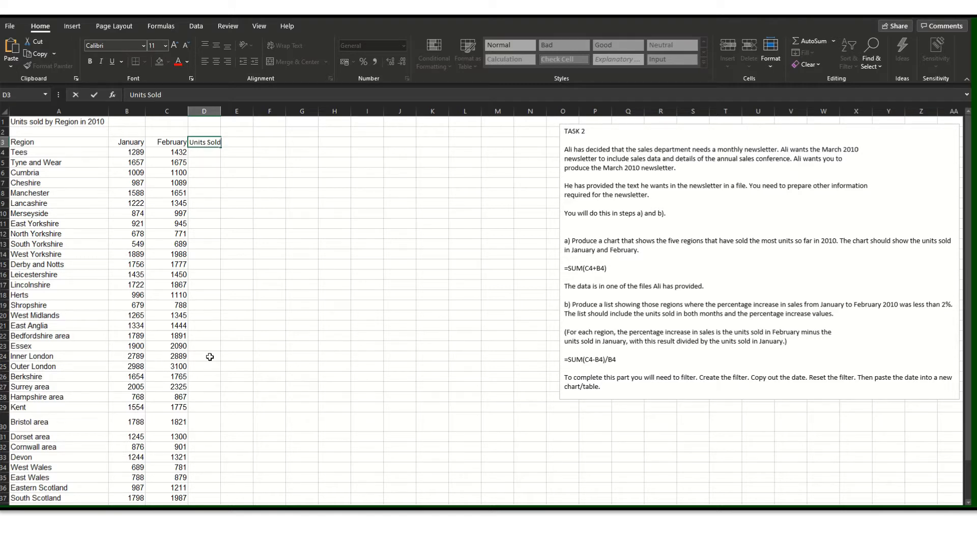
pyautogui.click(203, 161)
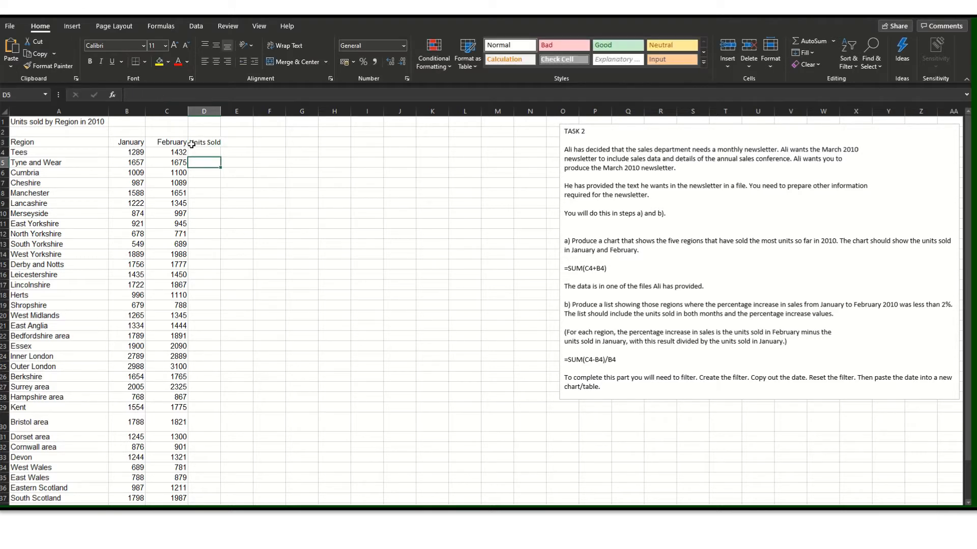
pyautogui.click(195, 142)
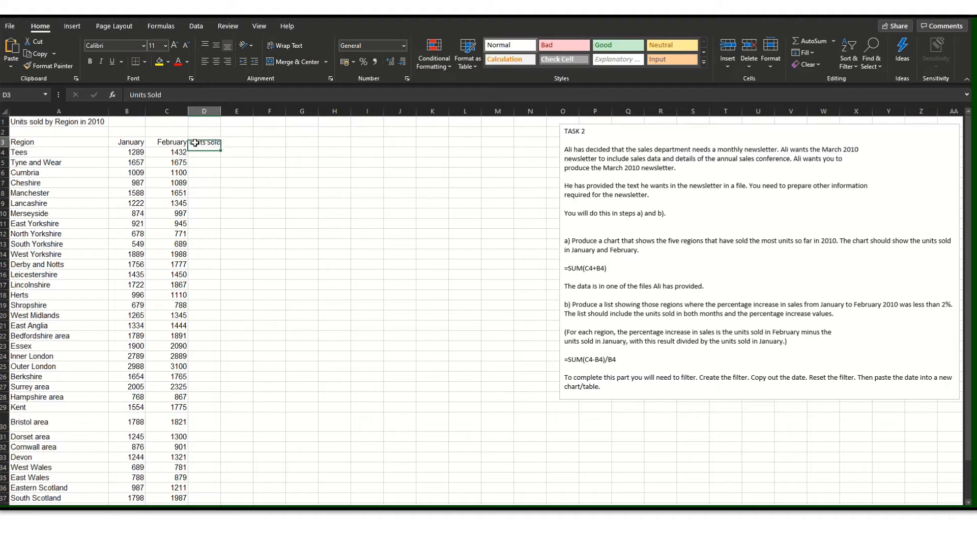
pyautogui.click(144, 45)
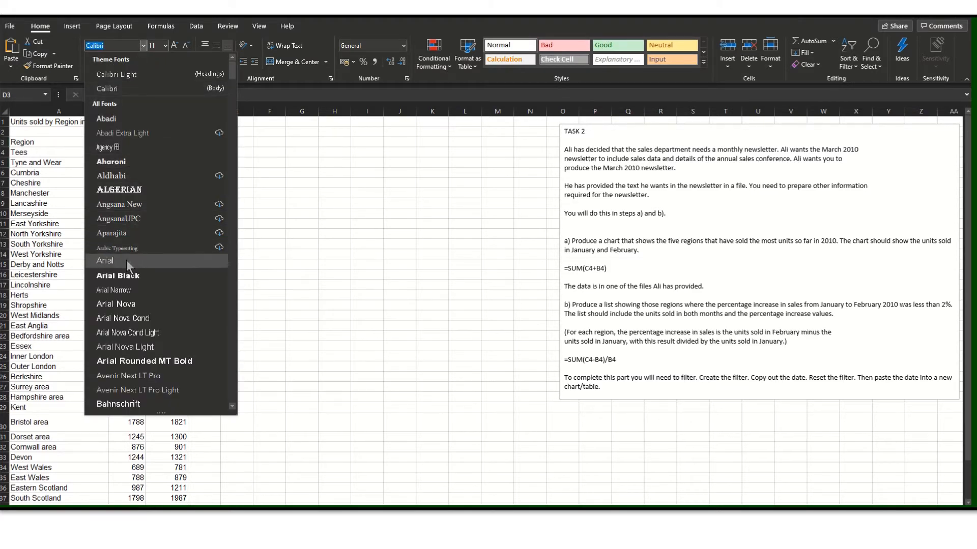
pyautogui.click(107, 261)
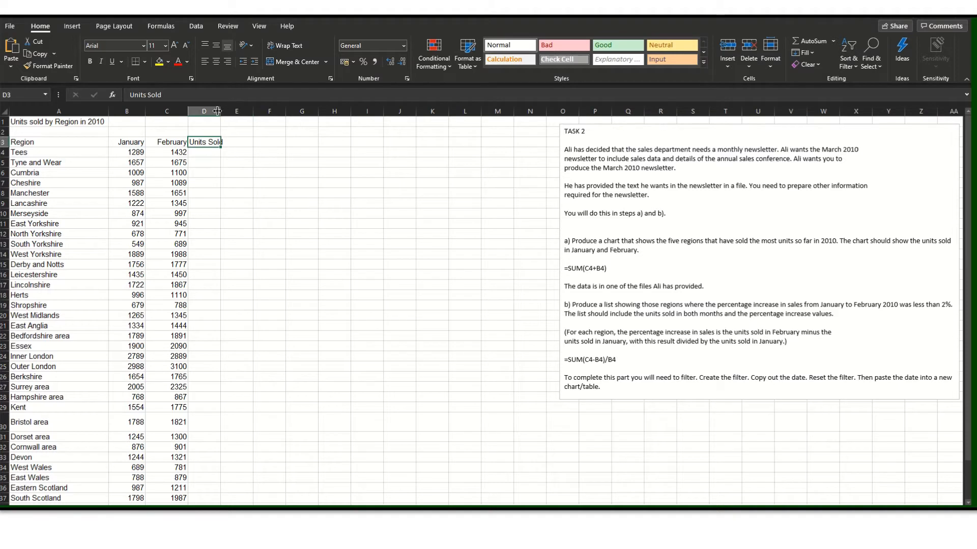
pyautogui.moveTo(217, 111); pyautogui.dragTo(225, 111)
# Enter the formula =SUM(C4+B4) in D4 to total the January and February units for Tees.
pyautogui.click(205, 154)
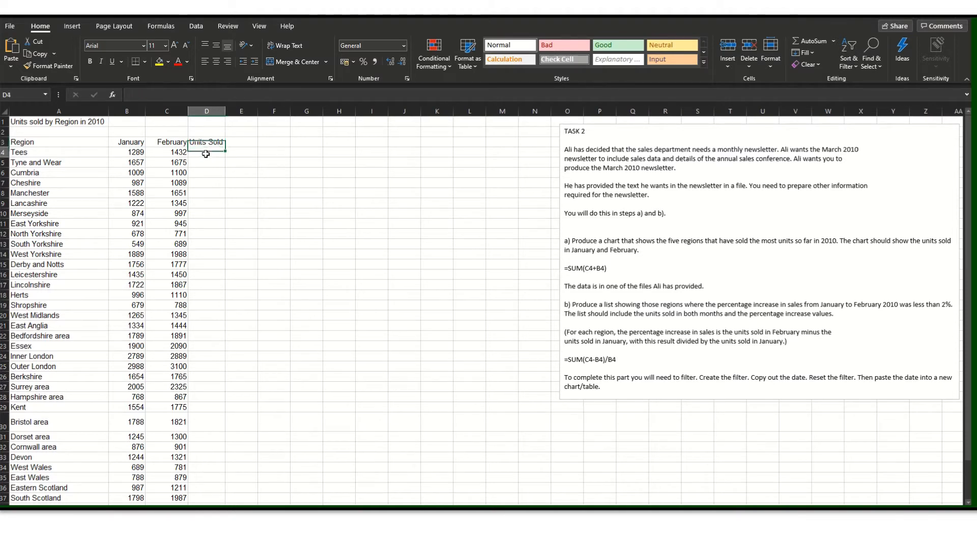
pyautogui.write('=SUM')
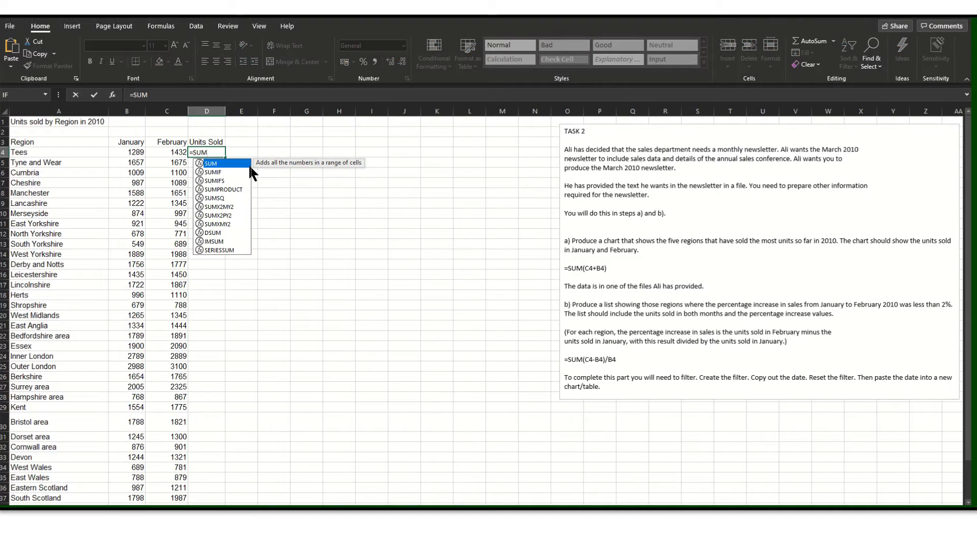
pyautogui.doubleClick(248, 163)
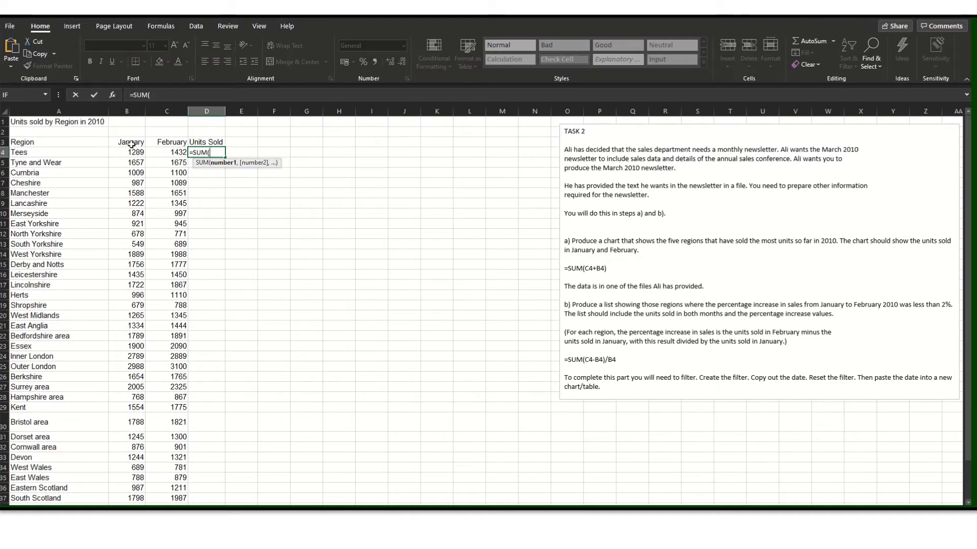
pyautogui.click(166, 153)
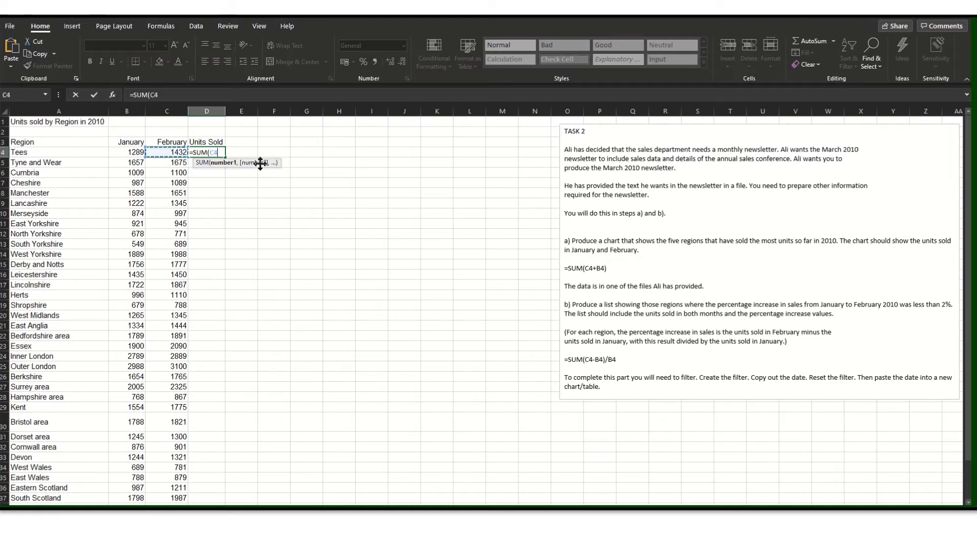
pyautogui.write('+')
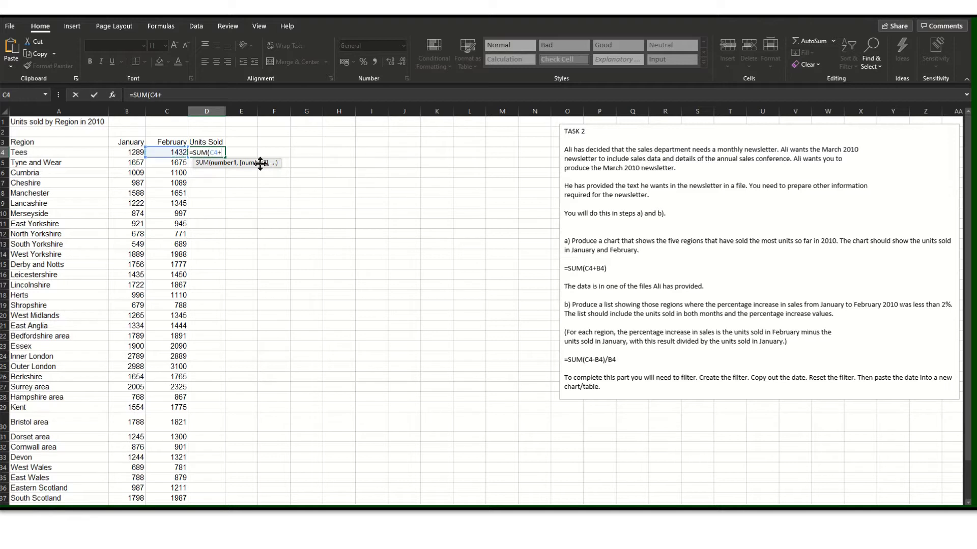
pyautogui.click(138, 157)
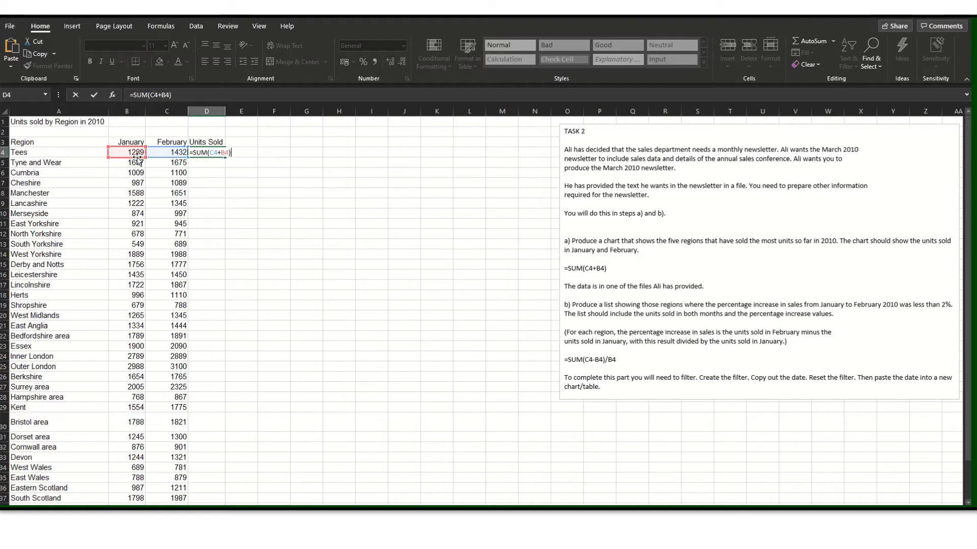
pyautogui.press('Return')
pyautogui.click(267, 204)
# Fill the D4 total formula down column D through the Northern Ireland row, D40.
pyautogui.click(217, 152)
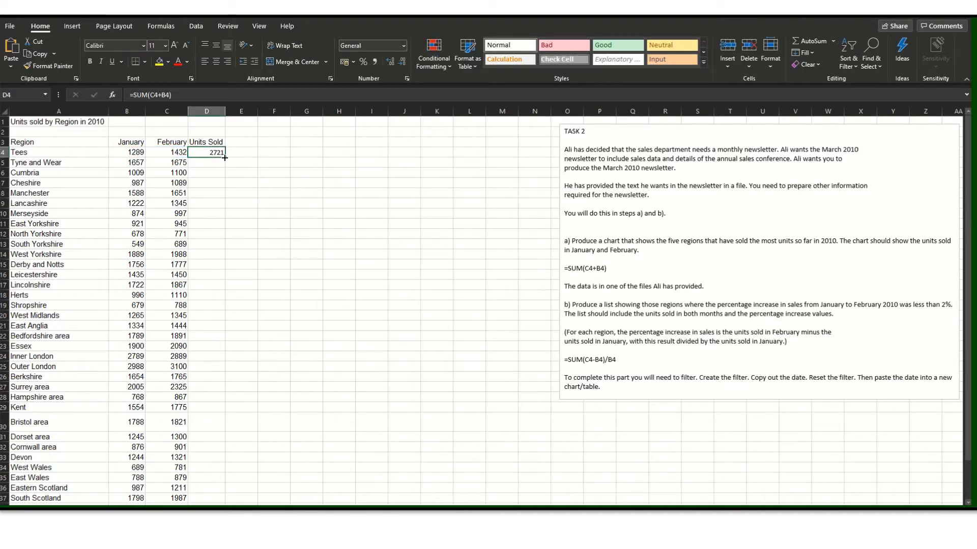
pyautogui.moveTo(224, 158); pyautogui.dragTo(213, 503)
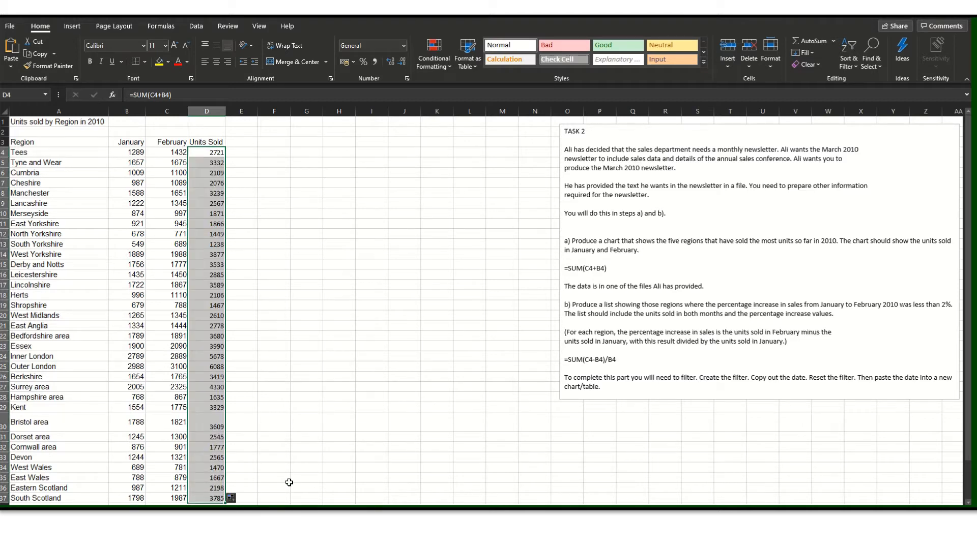
pyautogui.scroll(-3, 293, 483)
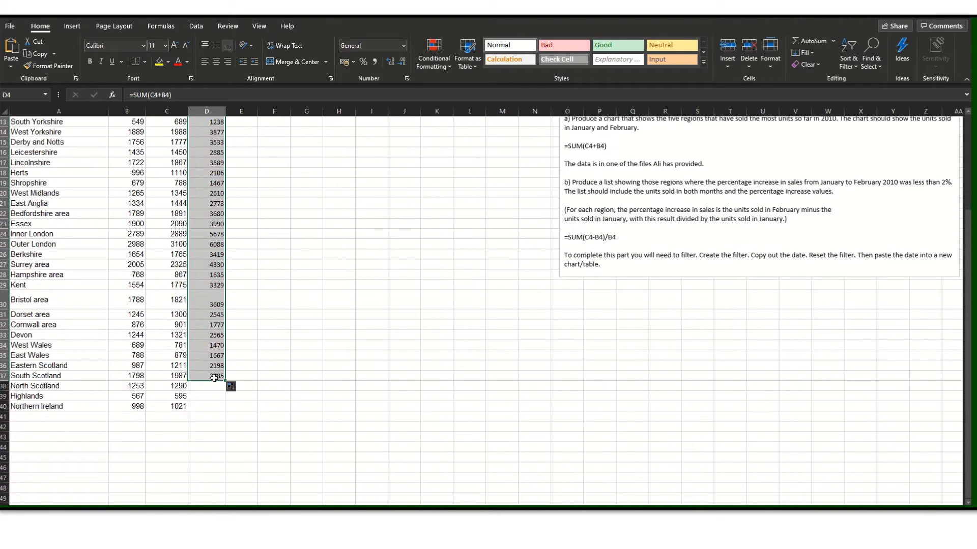
pyautogui.moveTo(224, 381); pyautogui.dragTo(225, 413)
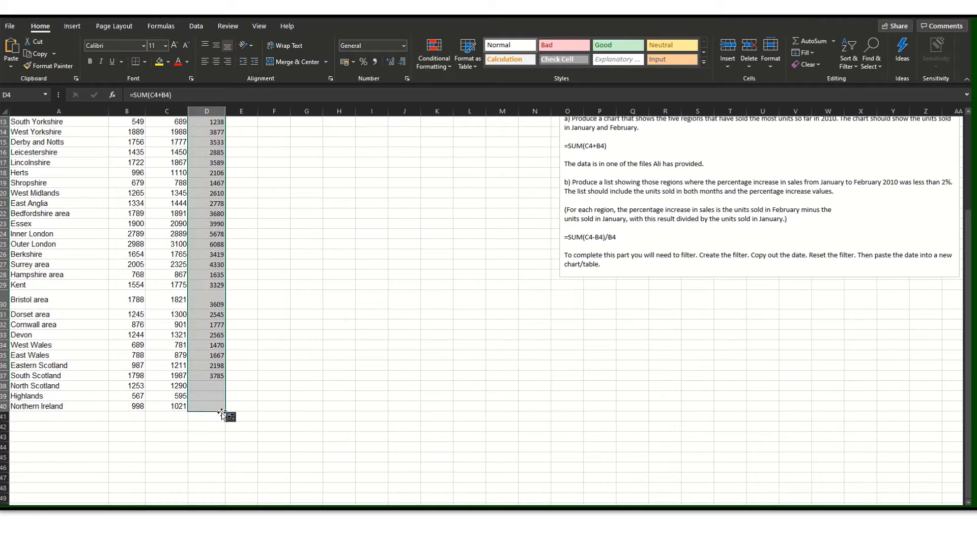
pyautogui.scroll(4, 272, 368)
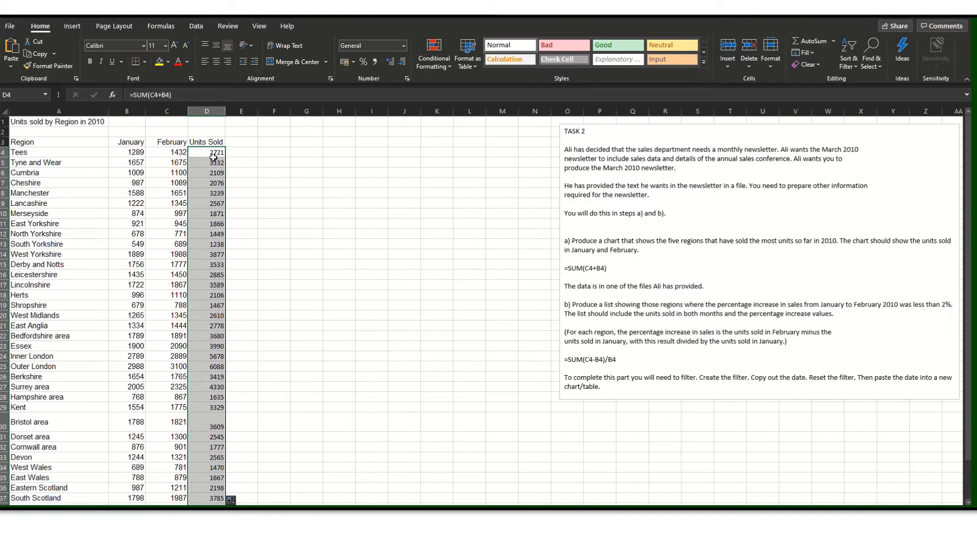
# Set the filled totals in column D to Arial and right-align the Units Sold heading.
pyautogui.click(144, 46)
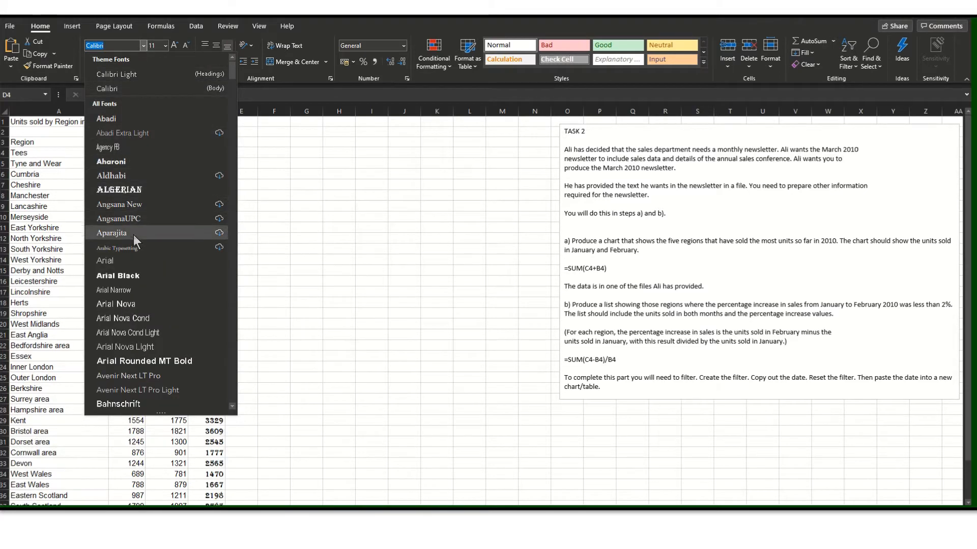
pyautogui.click(132, 261)
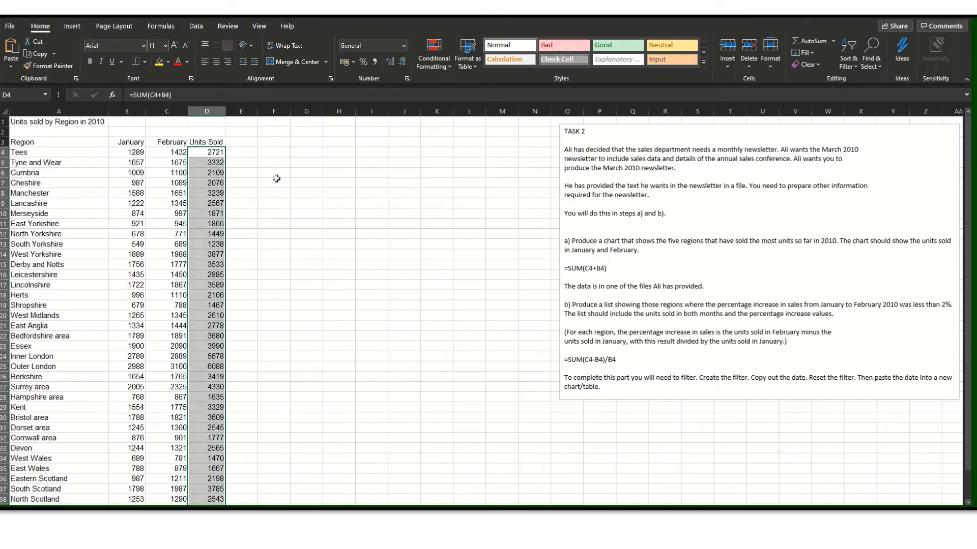
pyautogui.click(206, 142)
pyautogui.click(228, 62)
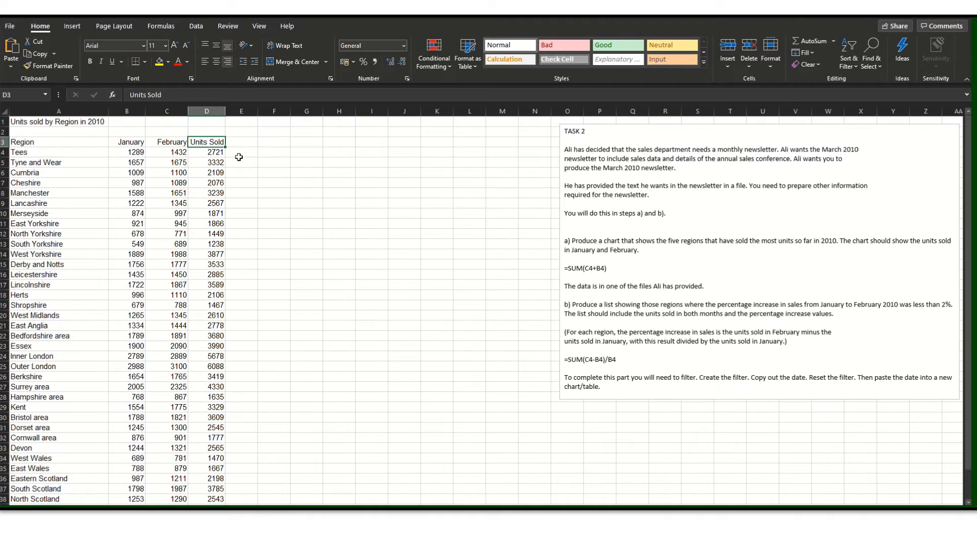
# Format the empty cells E4:E40, from the Tees row to the Northern Ireland row, as Percentage.
pyautogui.moveTo(242, 152); pyautogui.dragTo(240, 490)
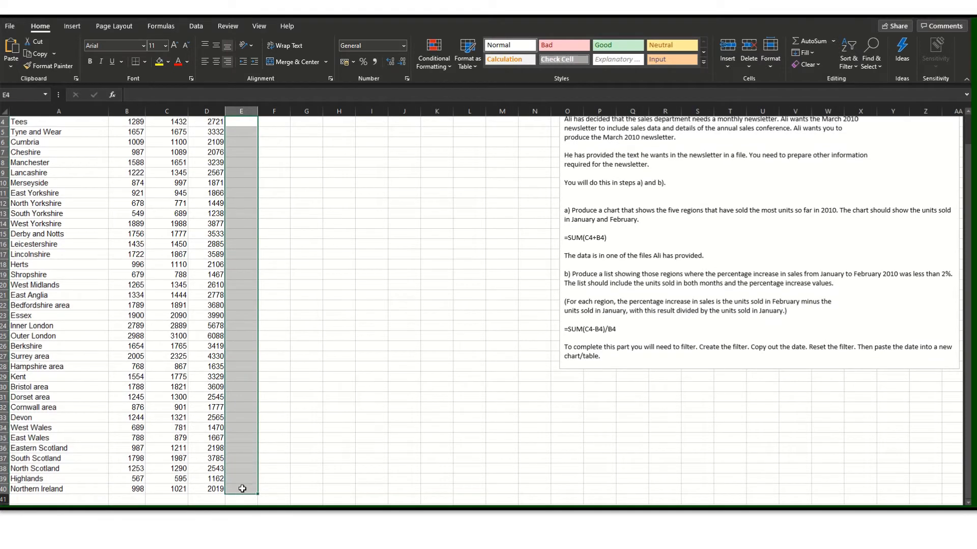
pyautogui.click(404, 46)
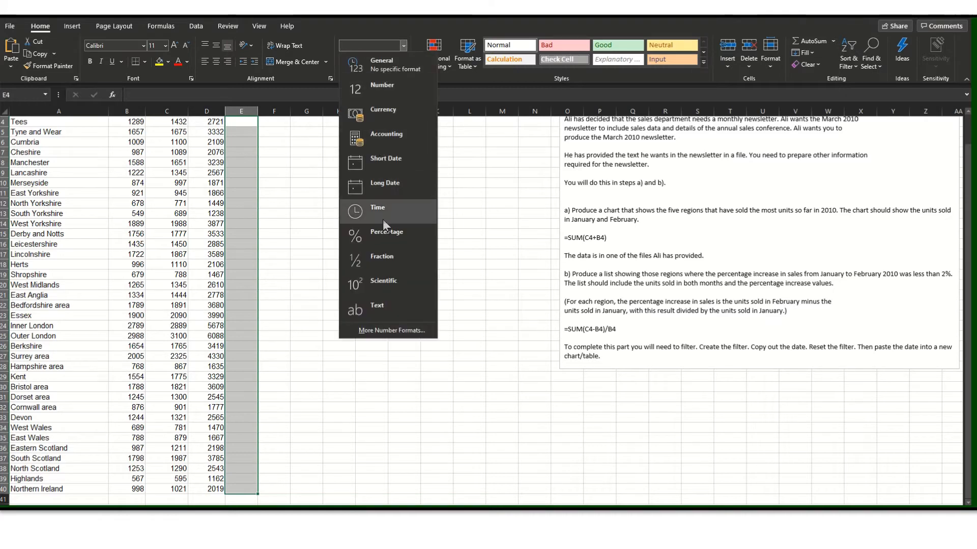
pyautogui.click(384, 237)
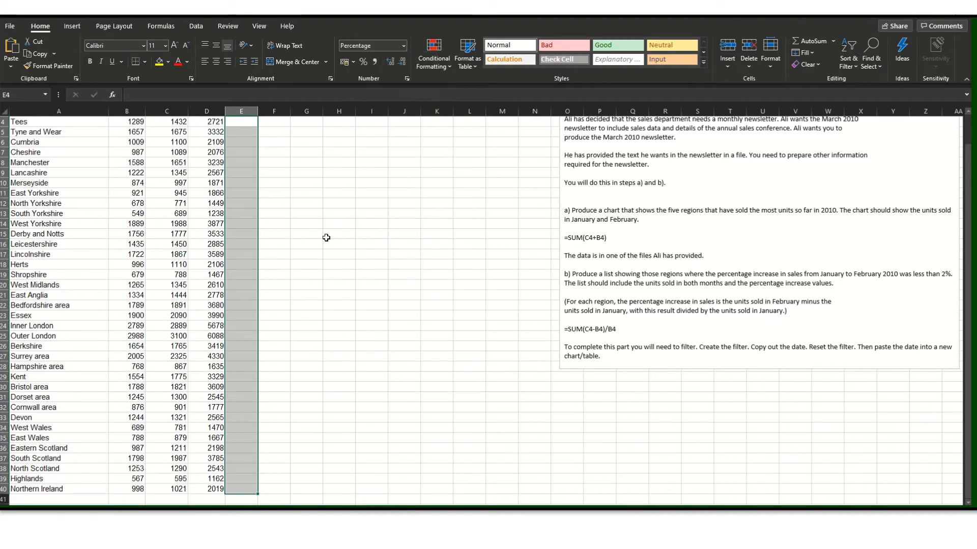
# Add the heading "Percentage Increase" in E3 and widen column E to fit it.
pyautogui.scroll(1, 305, 204)
pyautogui.click(252, 142)
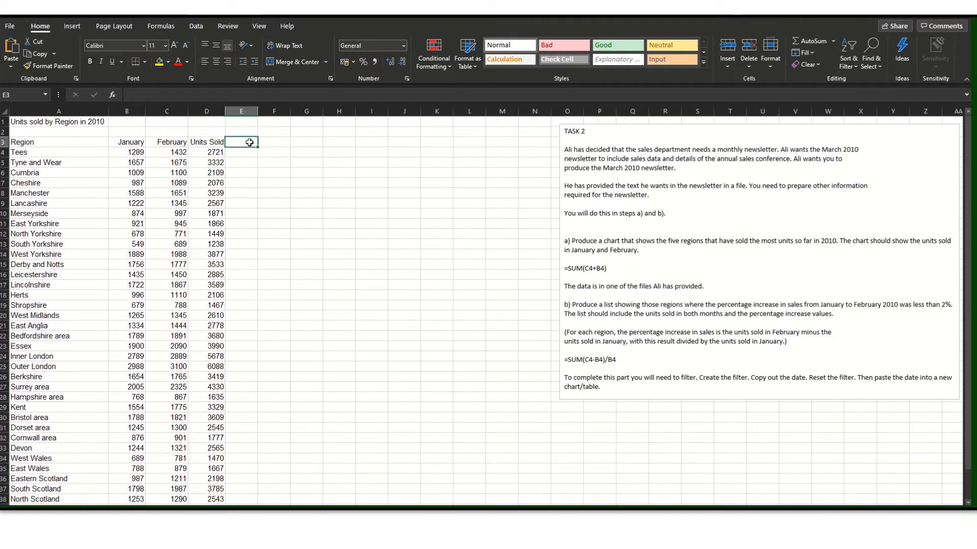
pyautogui.write('PErcen')
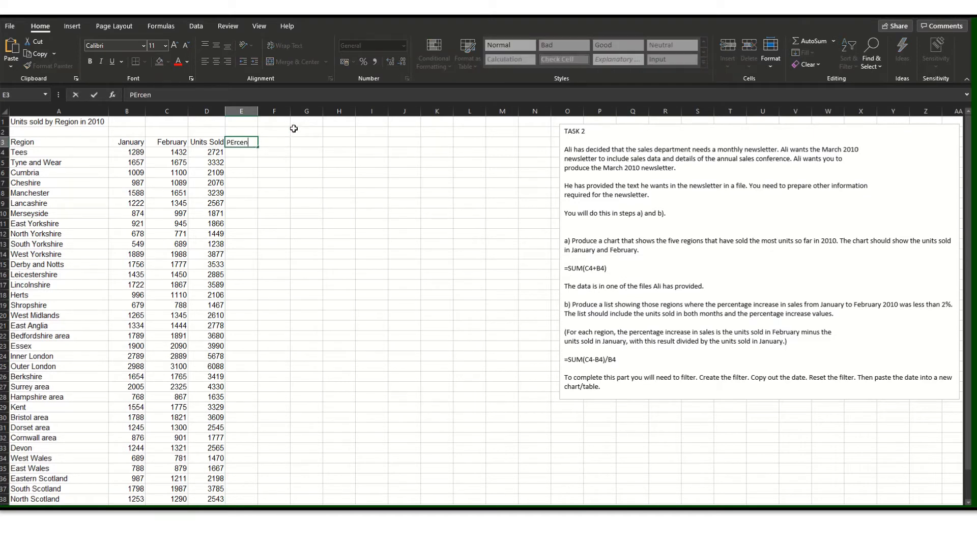
pyautogui.write('tage Increa')
pyautogui.write('se')
pyautogui.click(262, 215)
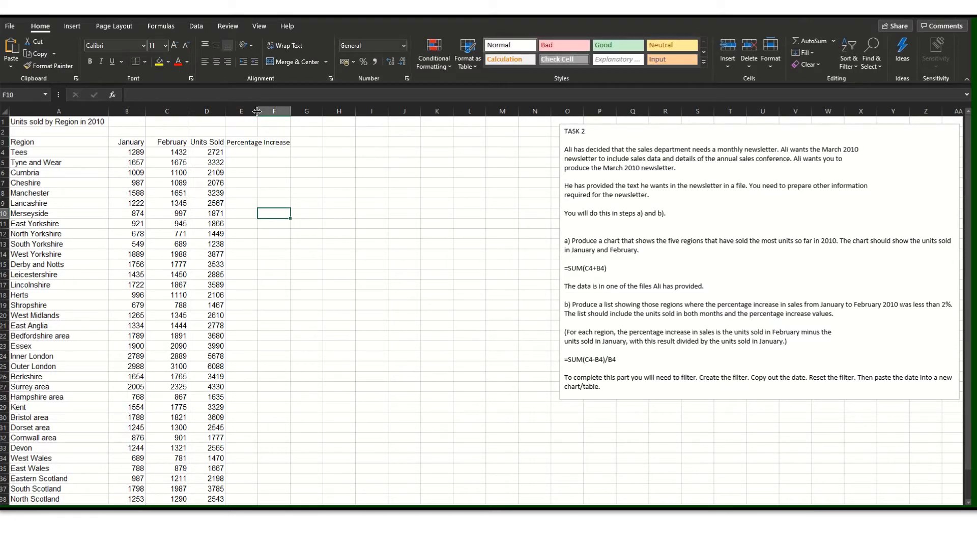
pyautogui.doubleClick(257, 111)
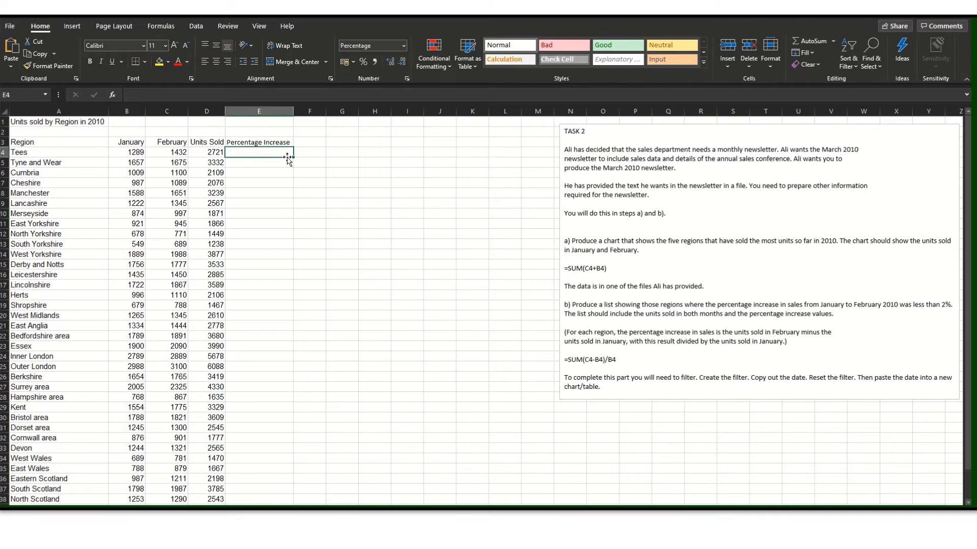
# Enter the formula =SUM(C4-B4)/B4 in E4 to calculate the percentage increase for Tees.
pyautogui.write('=SUM')
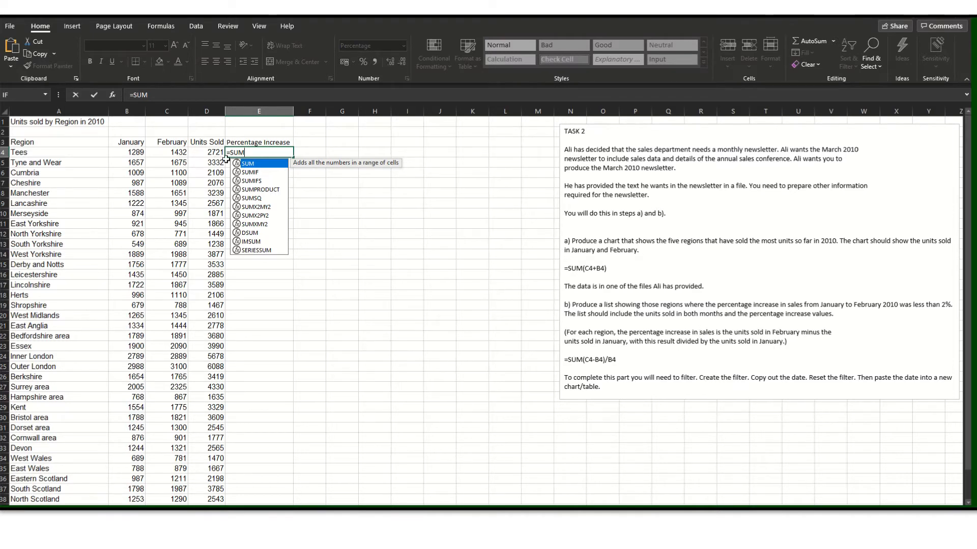
pyautogui.doubleClick(263, 163)
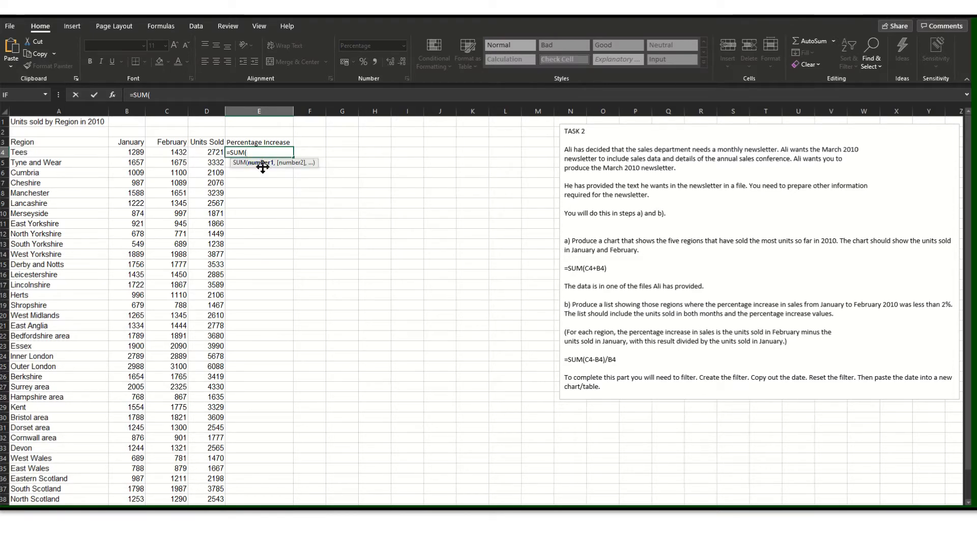
pyautogui.click(167, 154)
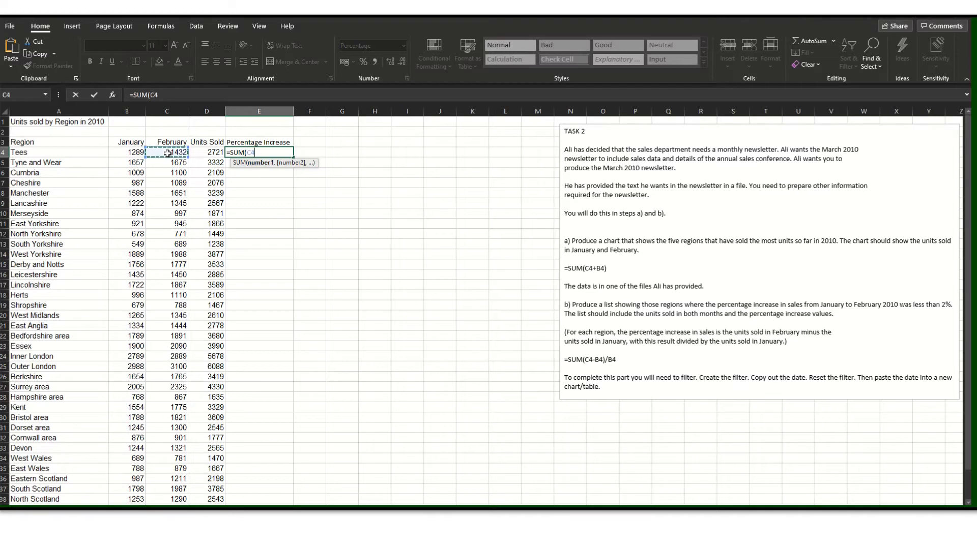
pyautogui.click(138, 151)
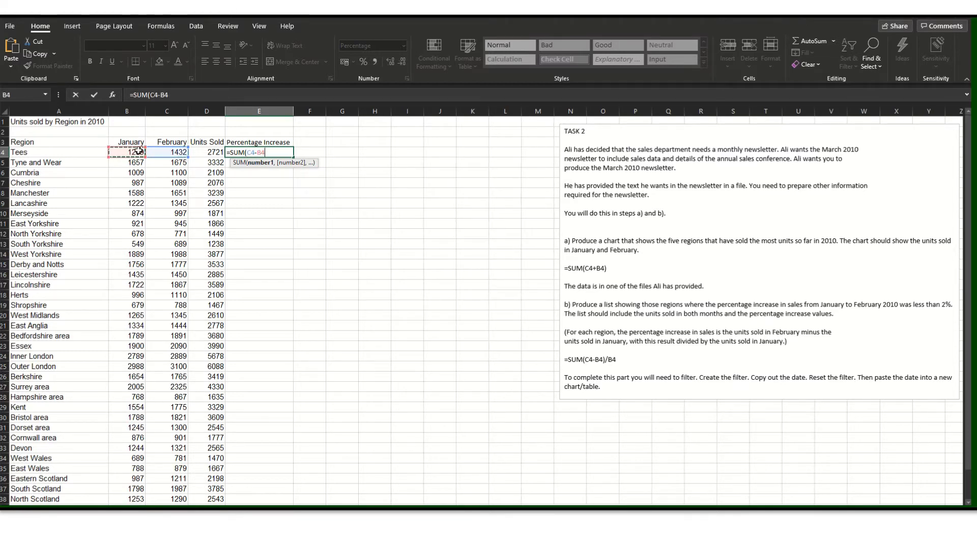
pyautogui.write(')')
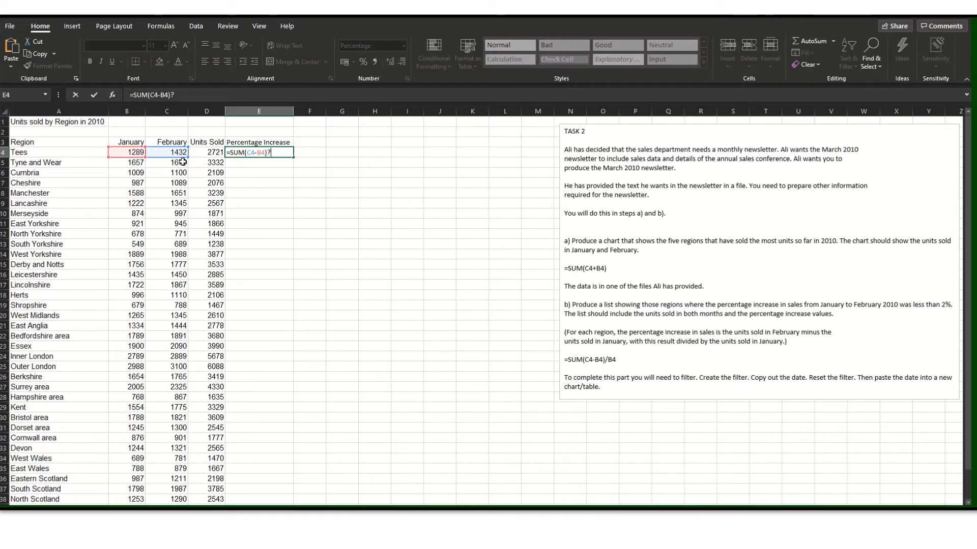
pyautogui.press('BackSpace')
pyautogui.press('BackSpace')
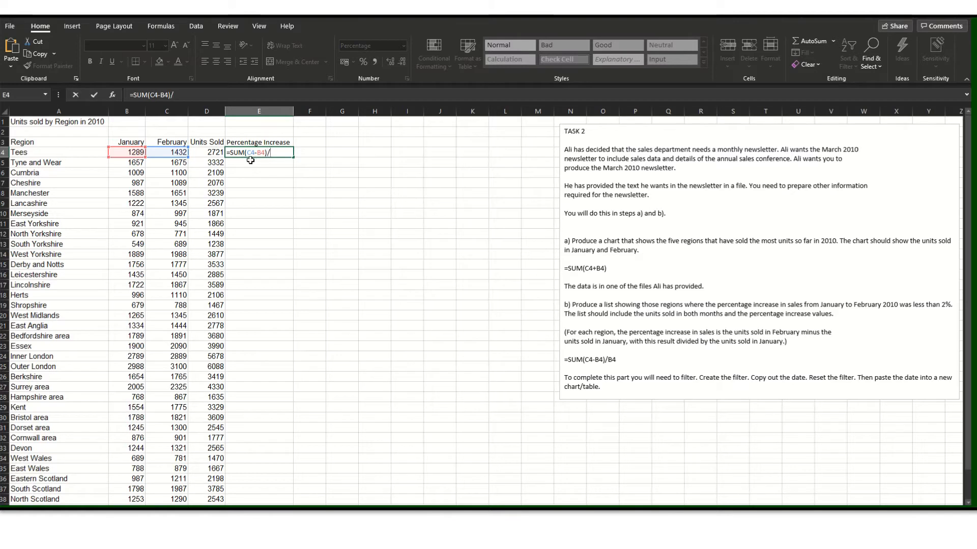
pyautogui.write('/')
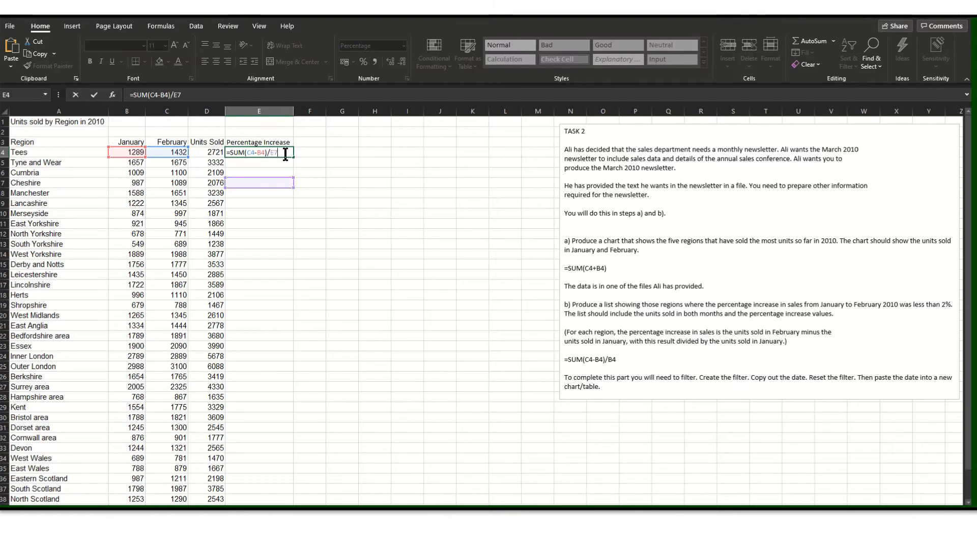
pyautogui.write('E')
pyautogui.write('4')
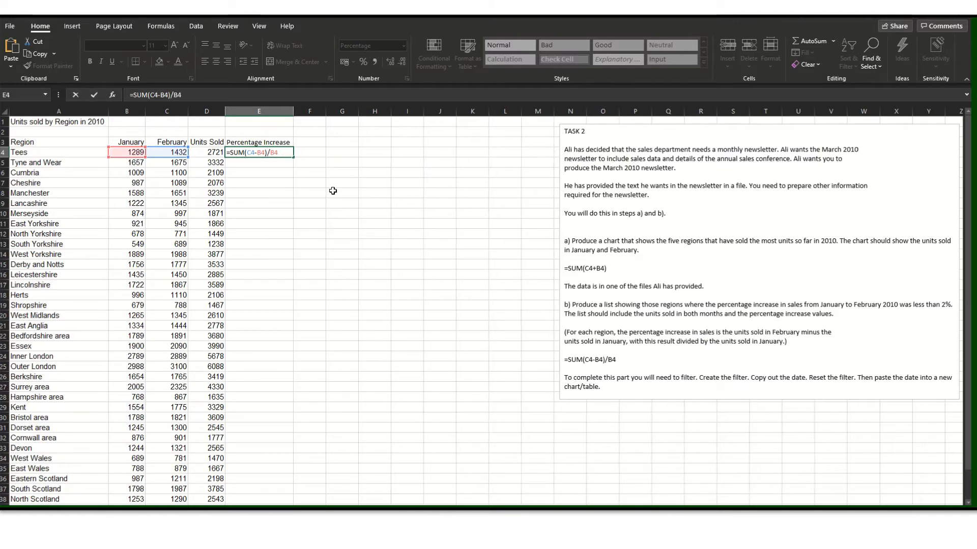
pyautogui.click(297, 193)
pyautogui.click(281, 154)
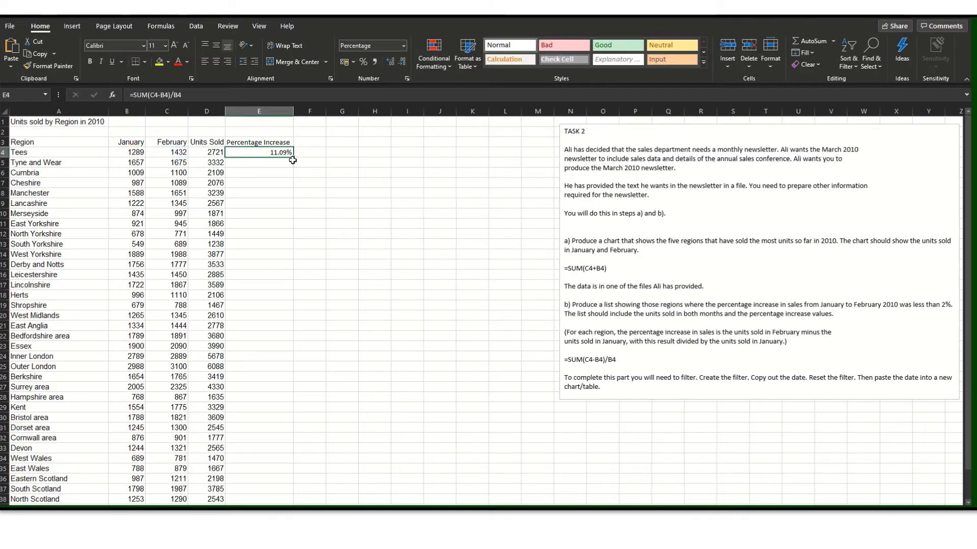
# Try the E4 formula with the division inside the brackets, as =SUM(C4-B4/B4).
pyautogui.click(169, 95)
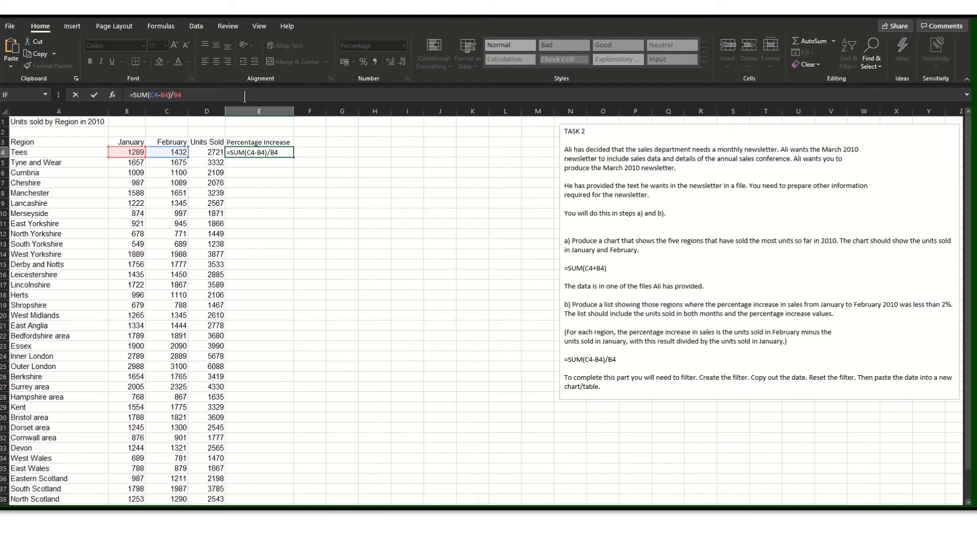
pyautogui.press('BackSpace')
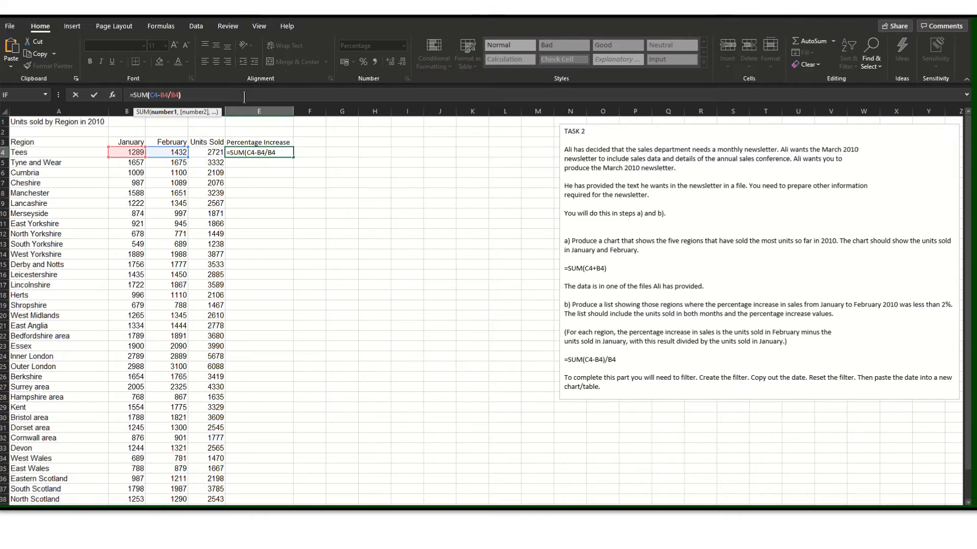
pyautogui.click(344, 172)
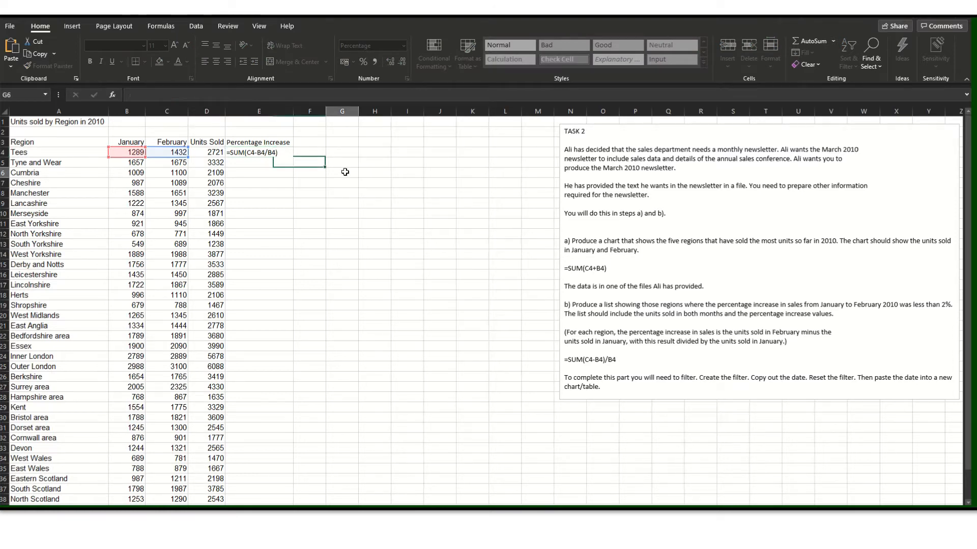
pyautogui.click(284, 156)
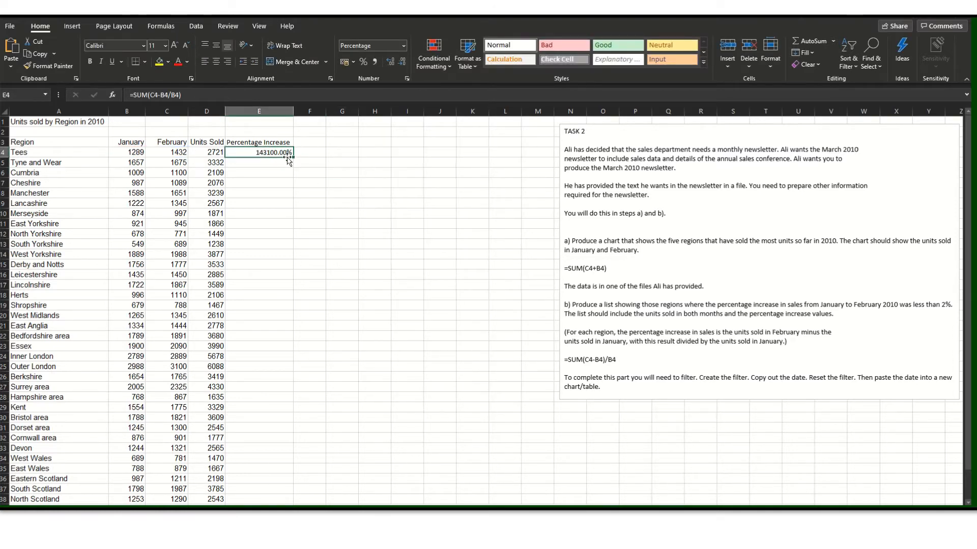
# Restore the E4 formula to =SUM(C4-B4)/B4, accepting the suggested correction of the extra bracket.
pyautogui.click(171, 96)
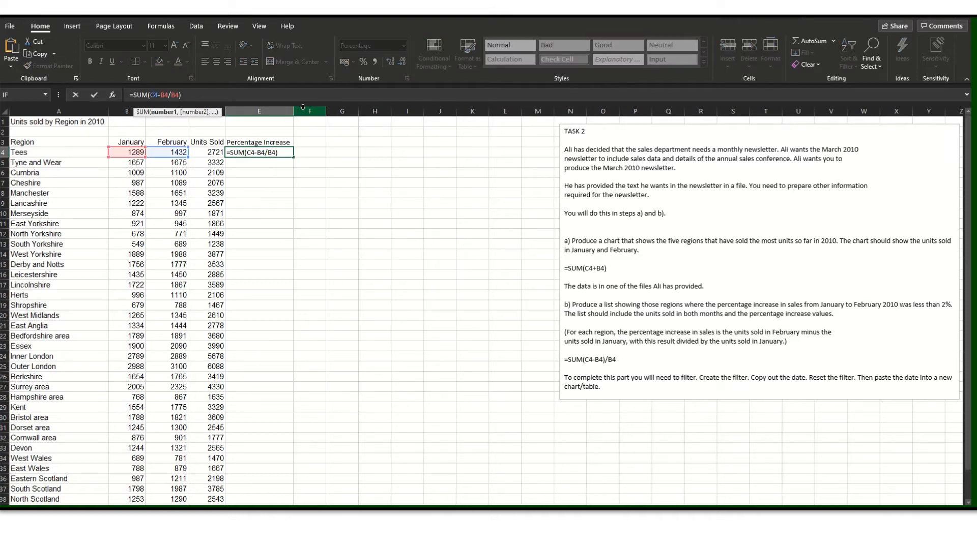
pyautogui.press('BackSpace')
pyautogui.write(')')
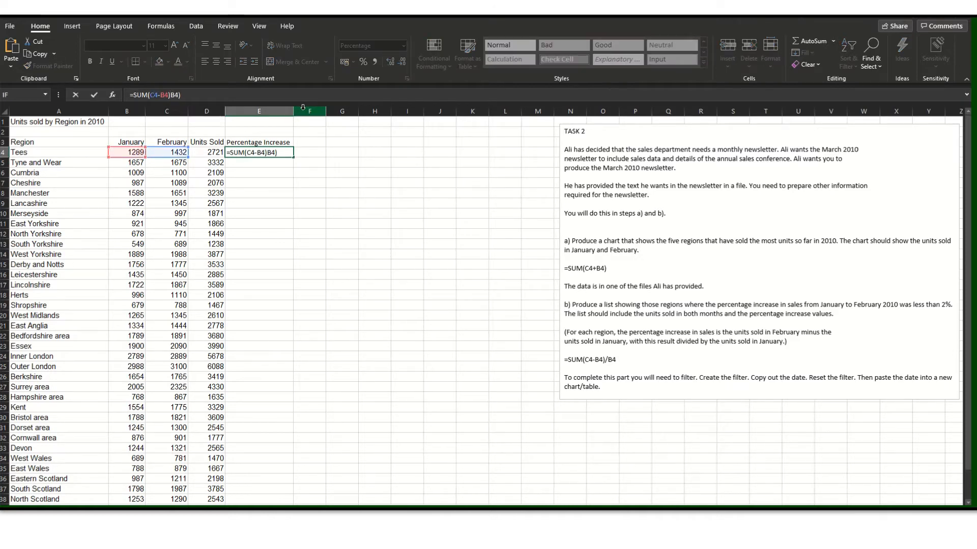
pyautogui.write('/')
pyautogui.press('Return')
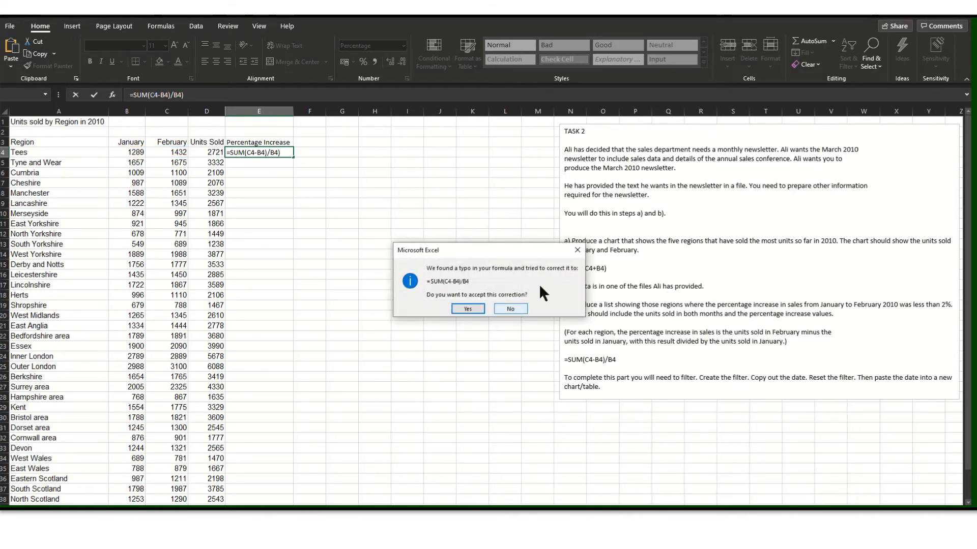
pyautogui.click(577, 250)
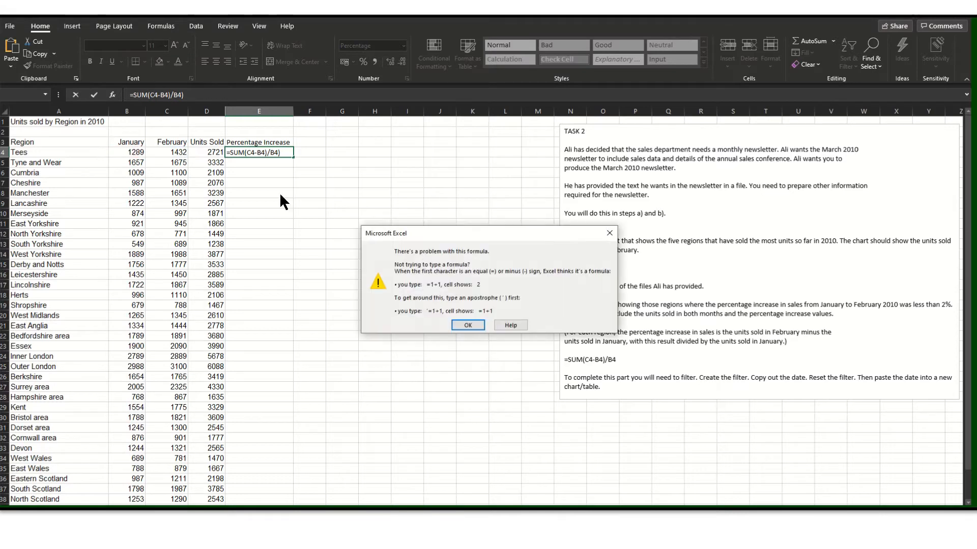
pyautogui.click(608, 236)
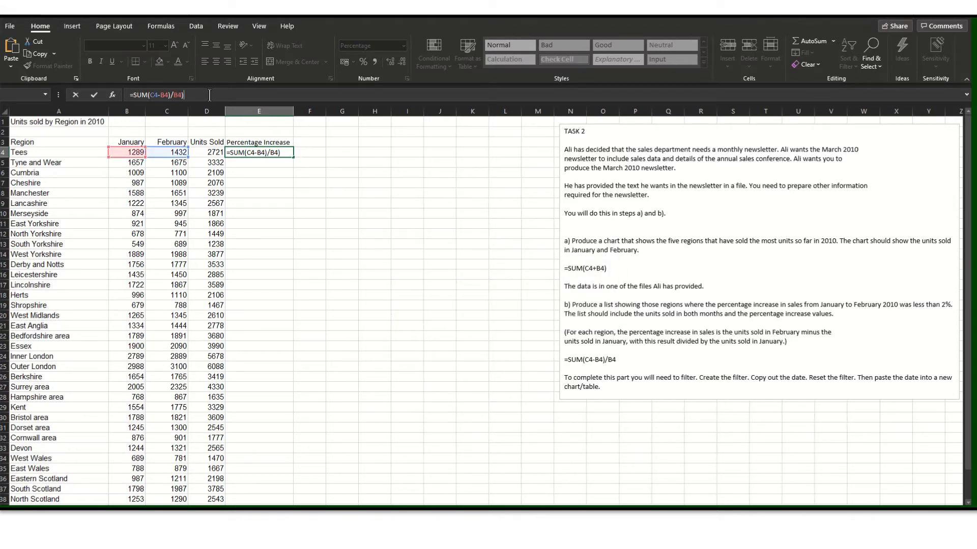
pyautogui.press('Return')
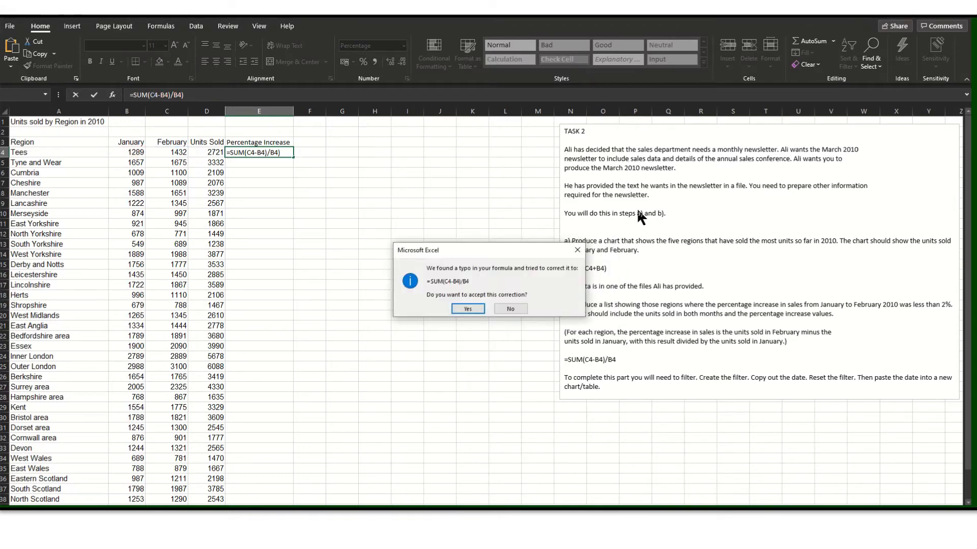
pyautogui.click(468, 308)
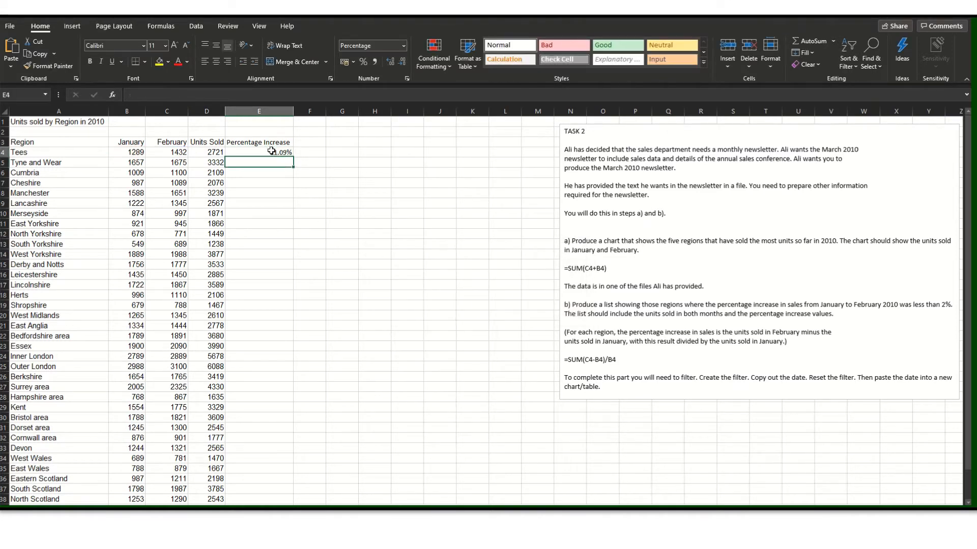
# Highlight the C4-B4 part of the percentage formula in the Task 2 note and return to E4.
pyautogui.click(631, 346)
pyautogui.moveTo(564, 332); pyautogui.dragTo(604, 360)
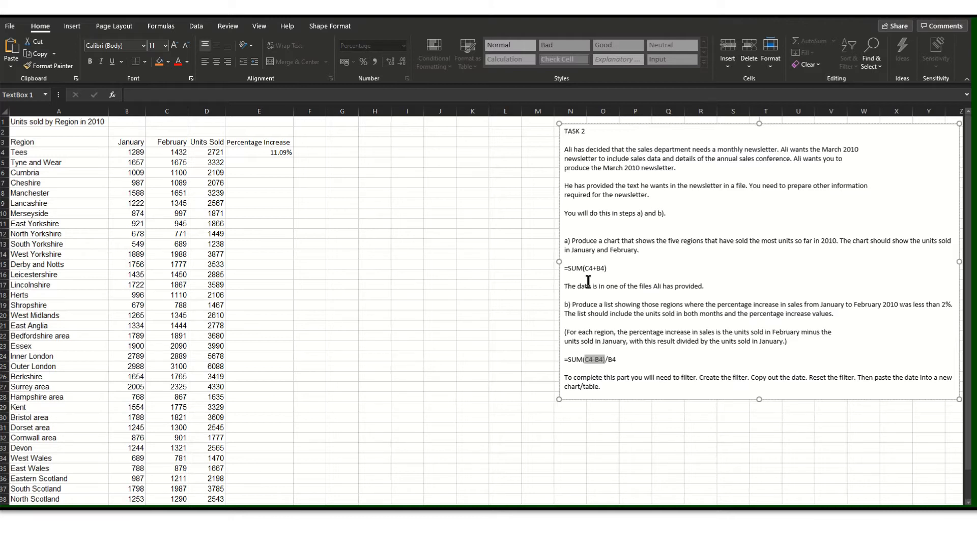
pyautogui.click(274, 152)
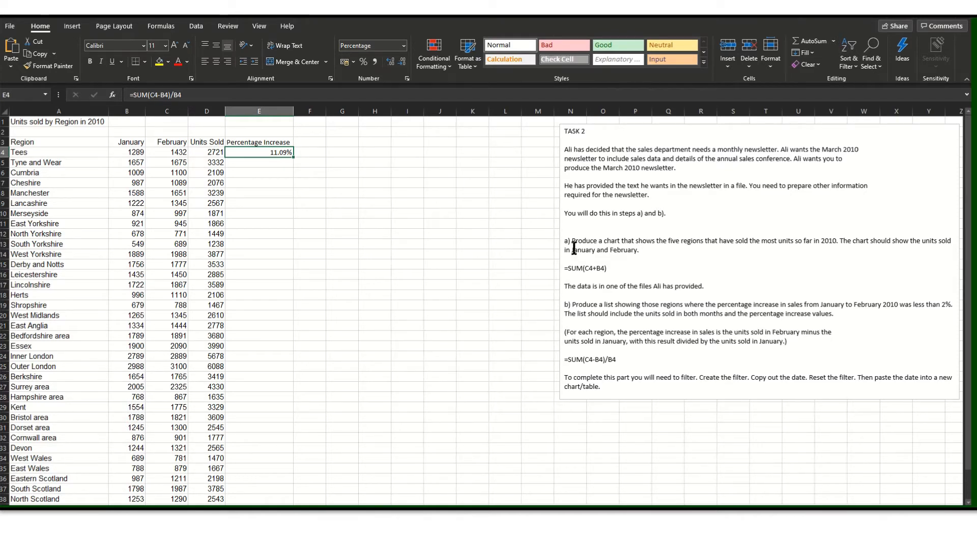
# Set the number format of E4 to General and reduce its displayed decimal places.
pyautogui.click(403, 45)
pyautogui.click(387, 62)
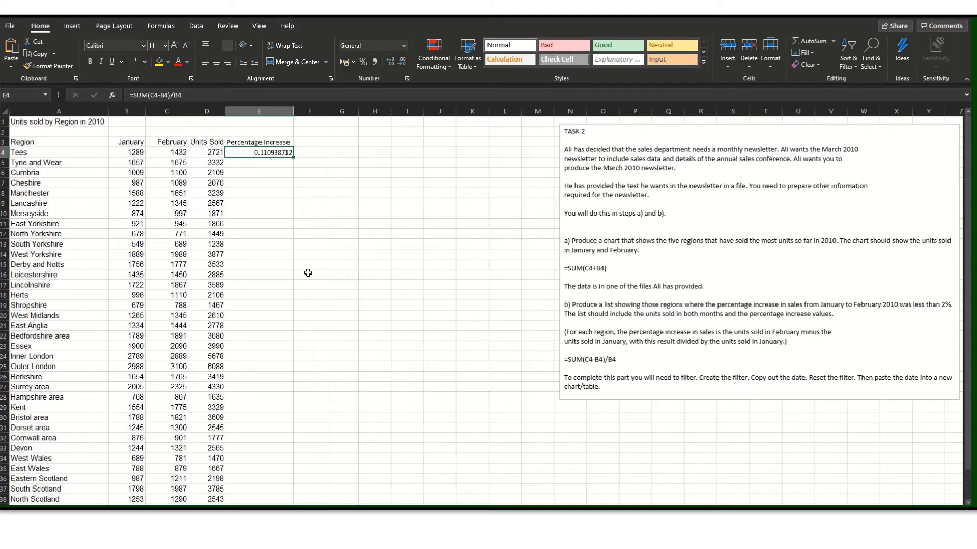
pyautogui.click(392, 62)
pyautogui.click(391, 62)
pyautogui.click(403, 62)
pyautogui.click(403, 62)
pyautogui.click(403, 62)
pyautogui.click(403, 62)
pyautogui.click(403, 62)
pyautogui.click(403, 62)
pyautogui.click(403, 62)
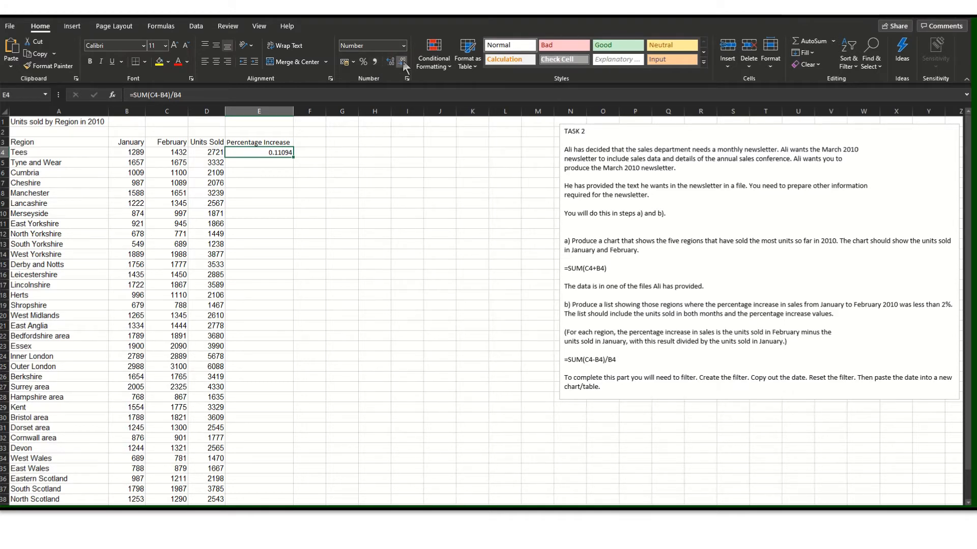
pyautogui.click(403, 62)
pyautogui.click(402, 62)
pyautogui.click(403, 62)
pyautogui.click(403, 62)
# Undo the last few decimal-place reductions in E4.
pyautogui.click(85, 13)
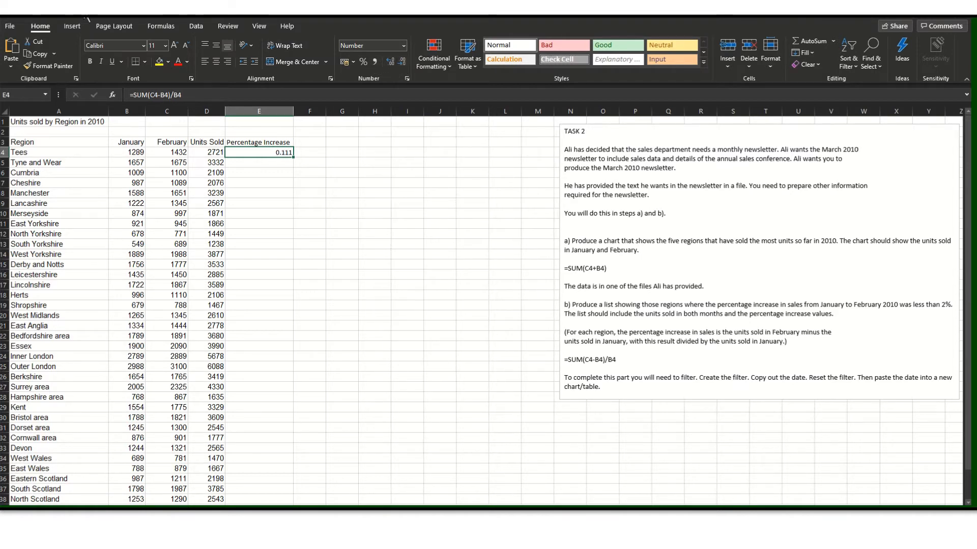
pyautogui.click(85, 17)
pyautogui.click(85, 17)
pyautogui.click(85, 17)
pyautogui.click(85, 16)
# Apply the Percentage number format to E4:E40 in the Percentage Increase column.
pyautogui.moveTo(270, 153); pyautogui.dragTo(278, 489)
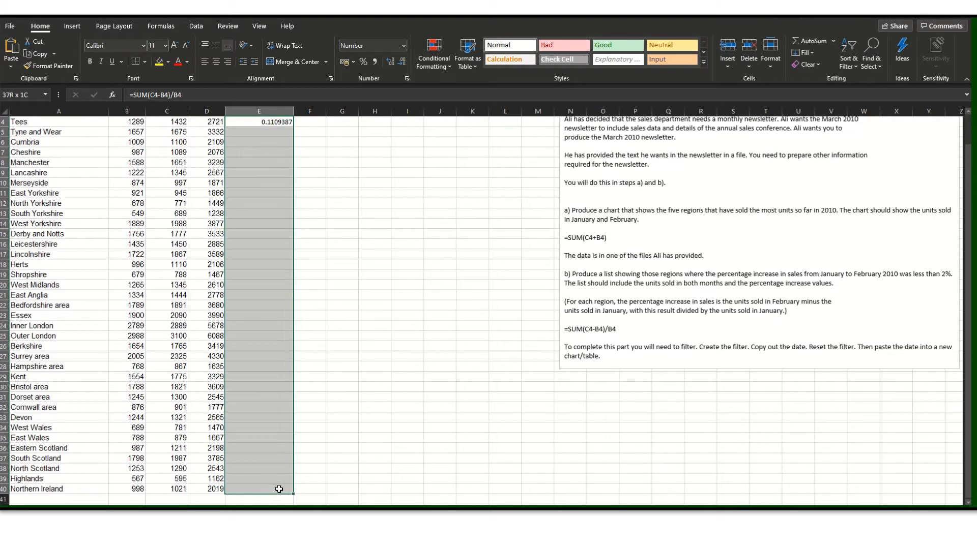
pyautogui.click(403, 45)
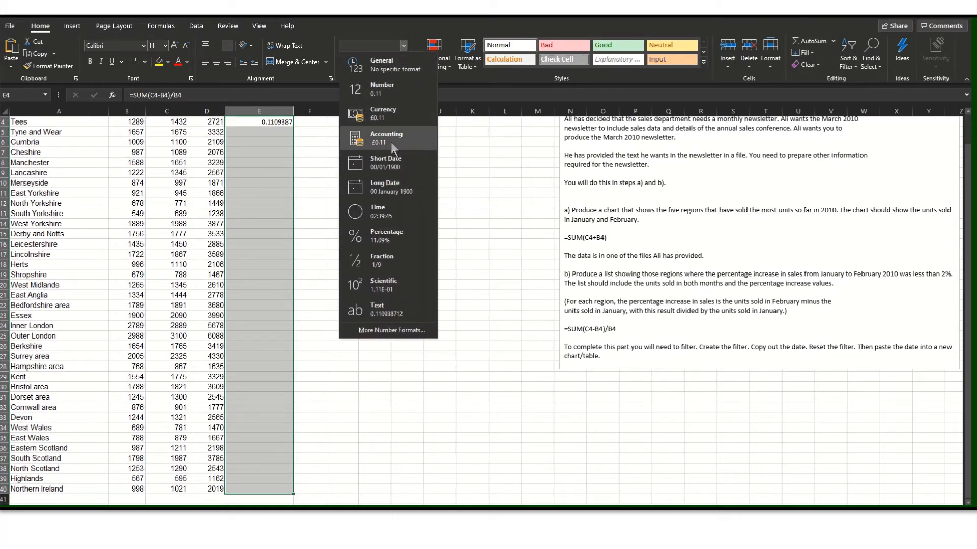
pyautogui.click(387, 236)
pyautogui.scroll(1, 379, 215)
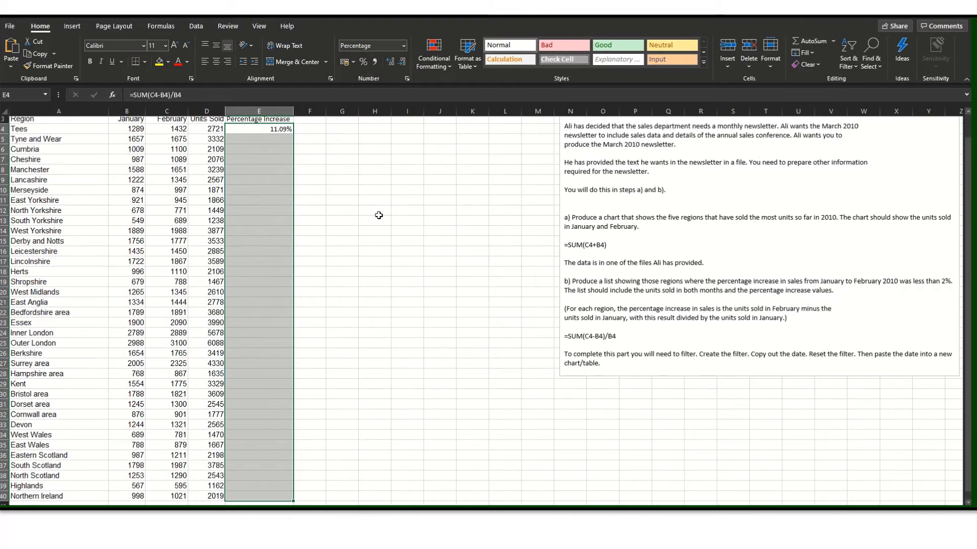
# Copy the percentage increase formula from E4 down through E40.
pyautogui.scroll(1, 378, 216)
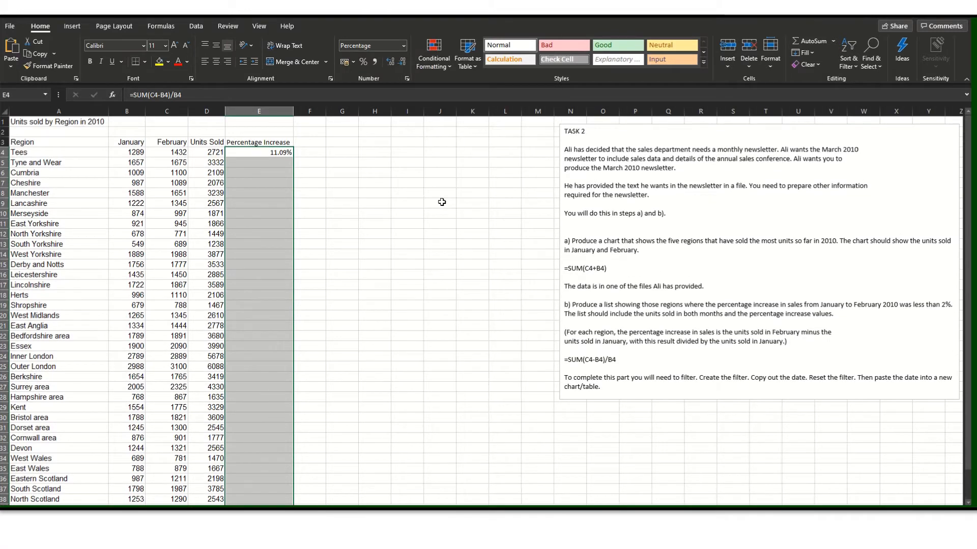
pyautogui.click(377, 253)
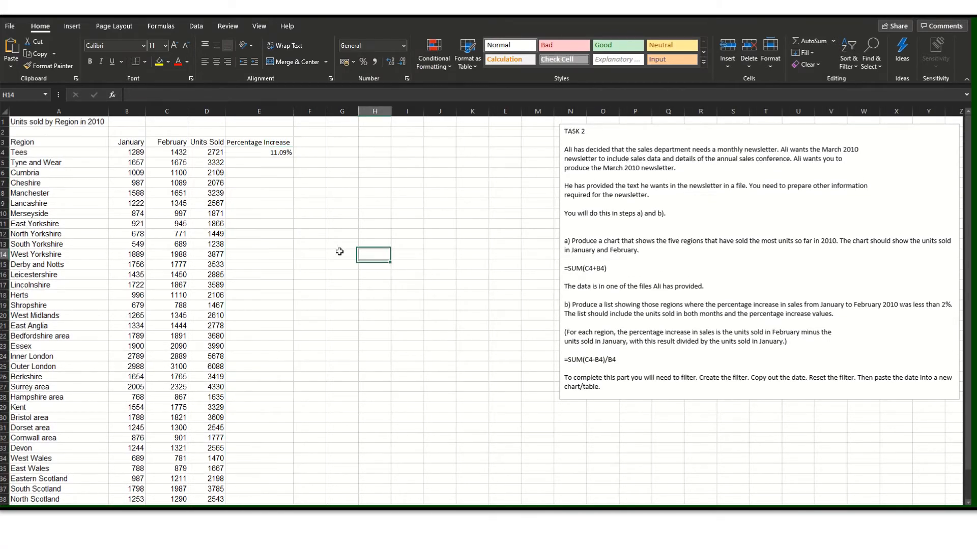
pyautogui.click(281, 153)
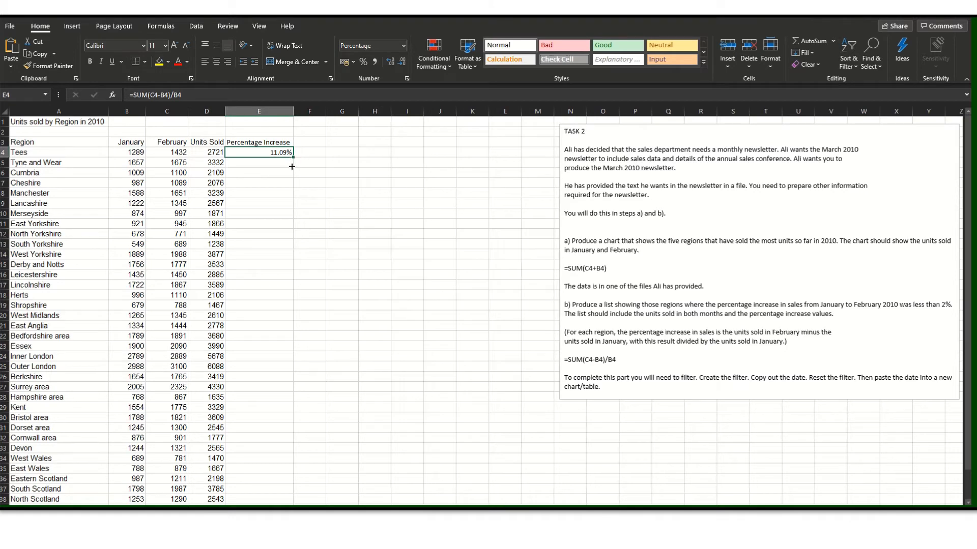
pyautogui.moveTo(292, 167); pyautogui.dragTo(270, 490)
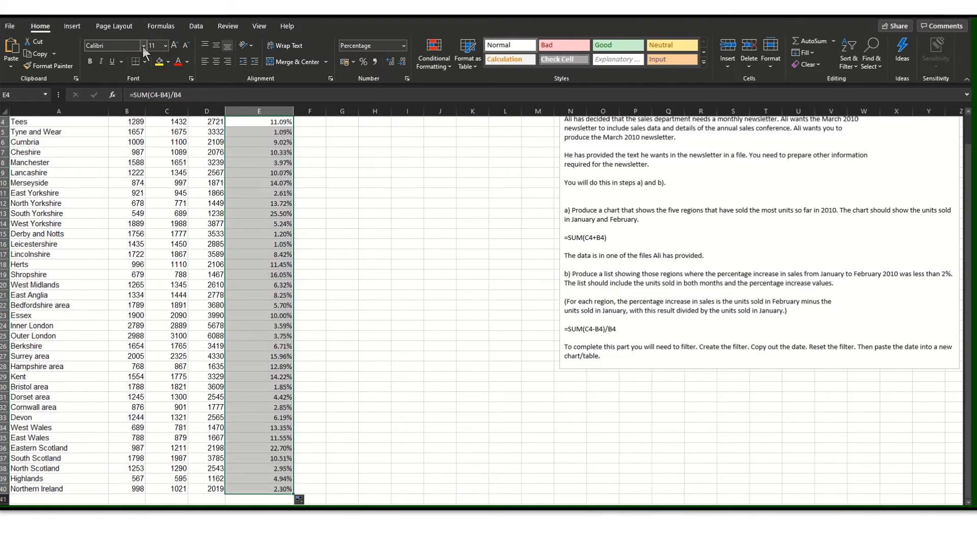
# Set the font of the Percentage Increase values and heading in E3:E40 to Arial and autofit column E.
pyautogui.click(144, 46)
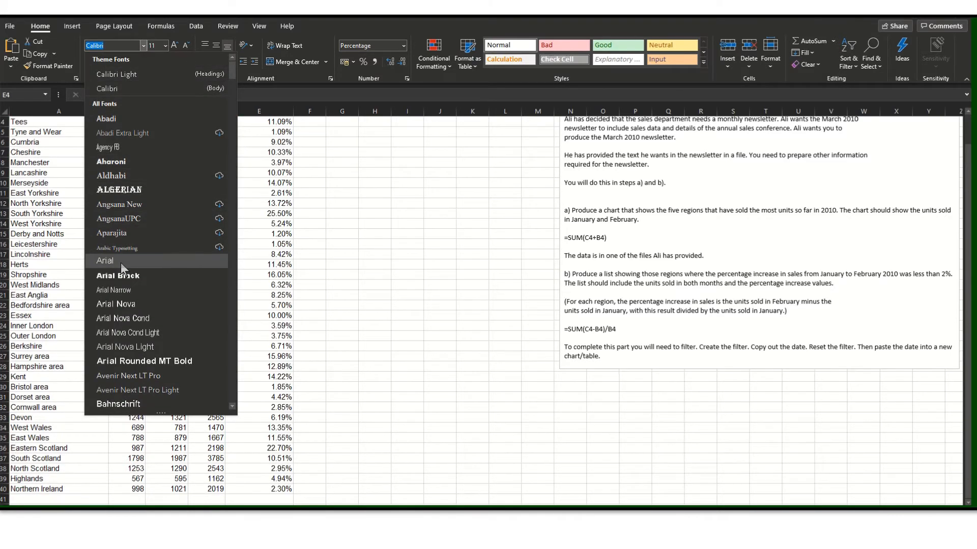
pyautogui.click(121, 262)
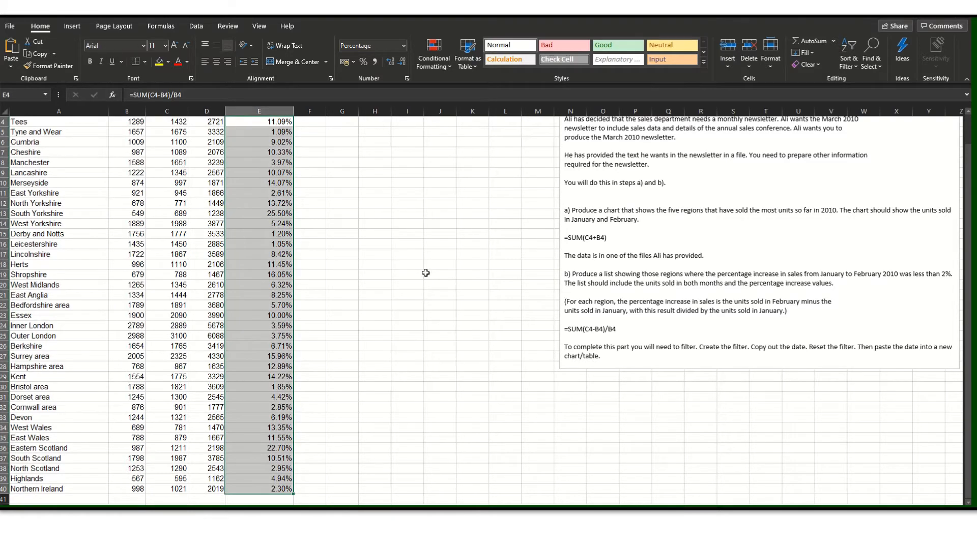
pyautogui.scroll(1, 516, 264)
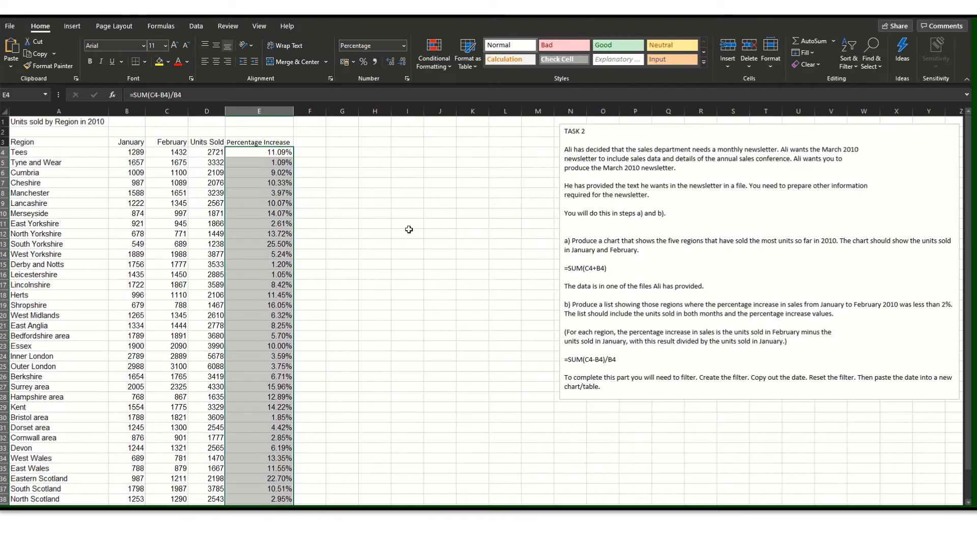
pyautogui.click(272, 141)
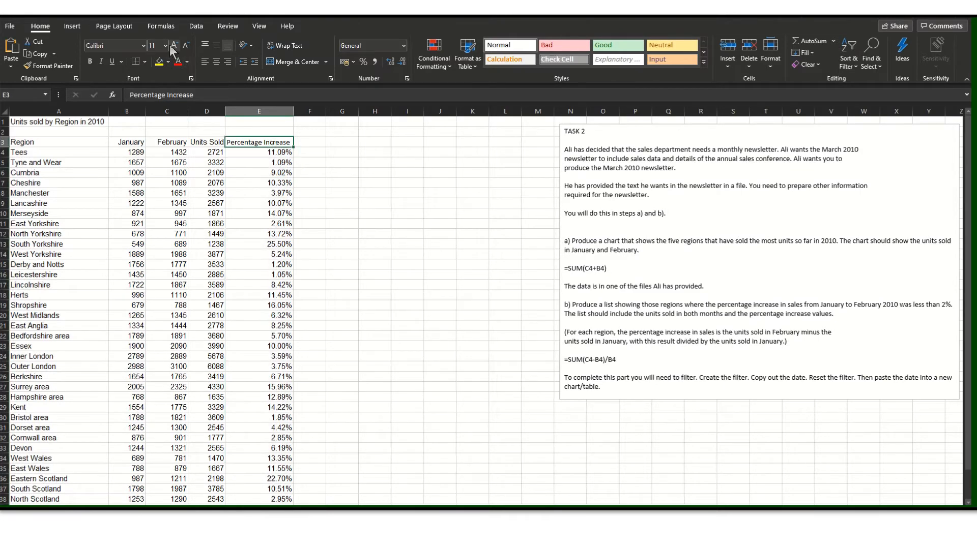
pyautogui.click(143, 45)
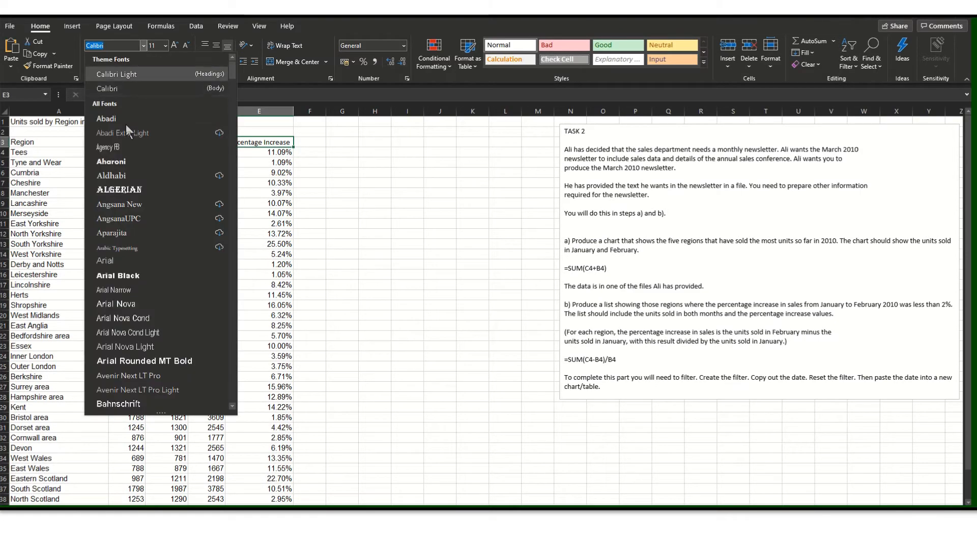
pyautogui.click(132, 260)
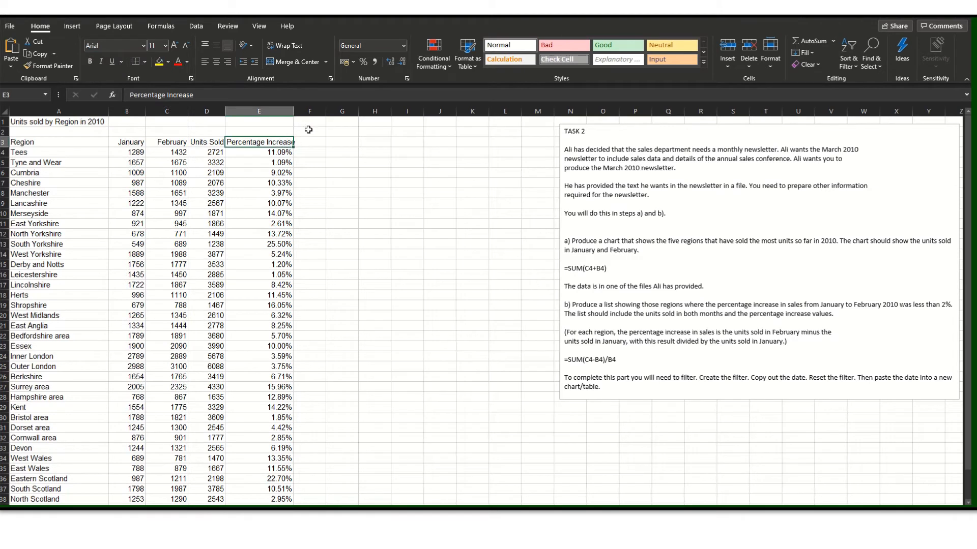
pyautogui.doubleClick(294, 108)
# Bold the row 3 headings, the region names in A4:A40 and the title in A1, and autofit column A.
pyautogui.moveTo(290, 142); pyautogui.dragTo(56, 502)
pyautogui.click(94, 61)
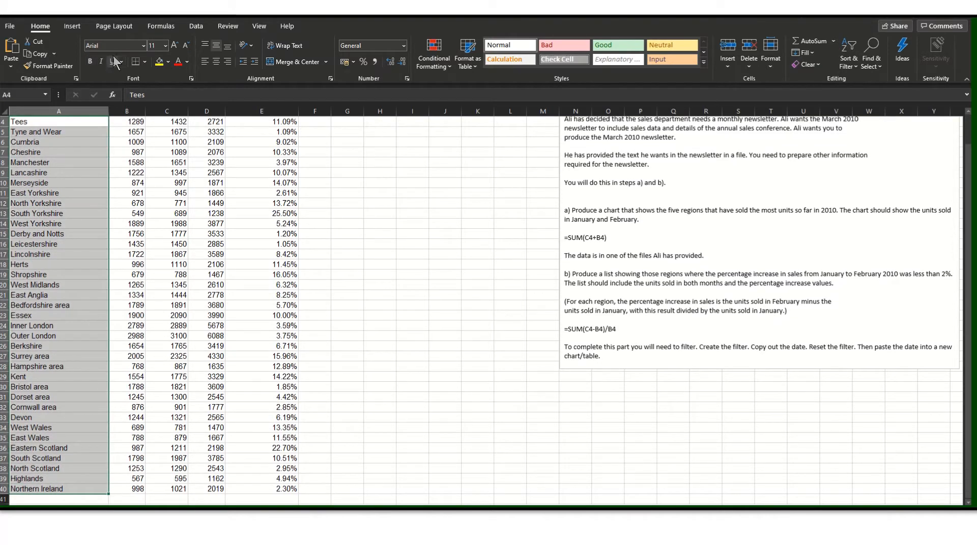
pyautogui.click(89, 61)
pyautogui.scroll(1, 51, 152)
pyautogui.click(35, 124)
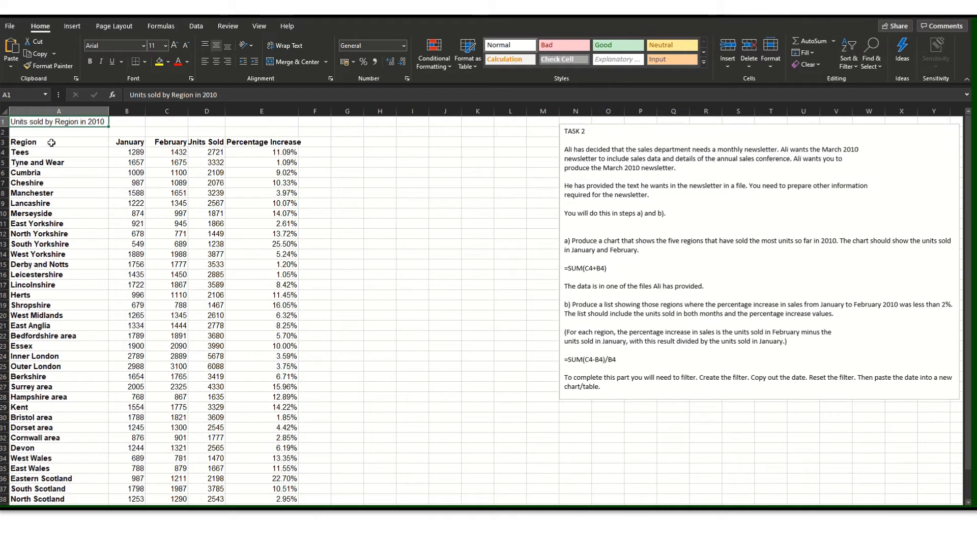
pyautogui.click(90, 62)
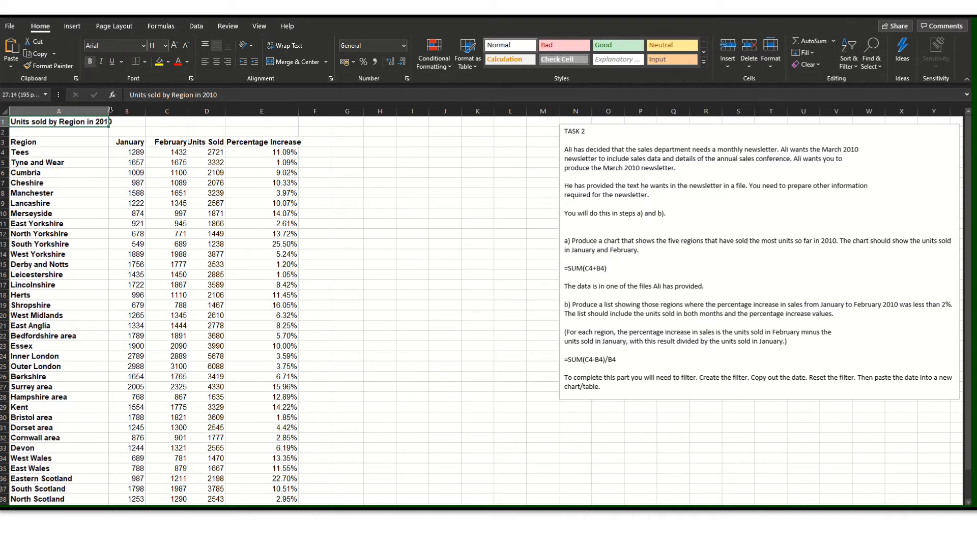
pyautogui.doubleClick(108, 108)
# Apply All Borders to the table A3:E40 and autofit the February and Units Sold columns.
pyautogui.moveTo(84, 142); pyautogui.dragTo(274, 487)
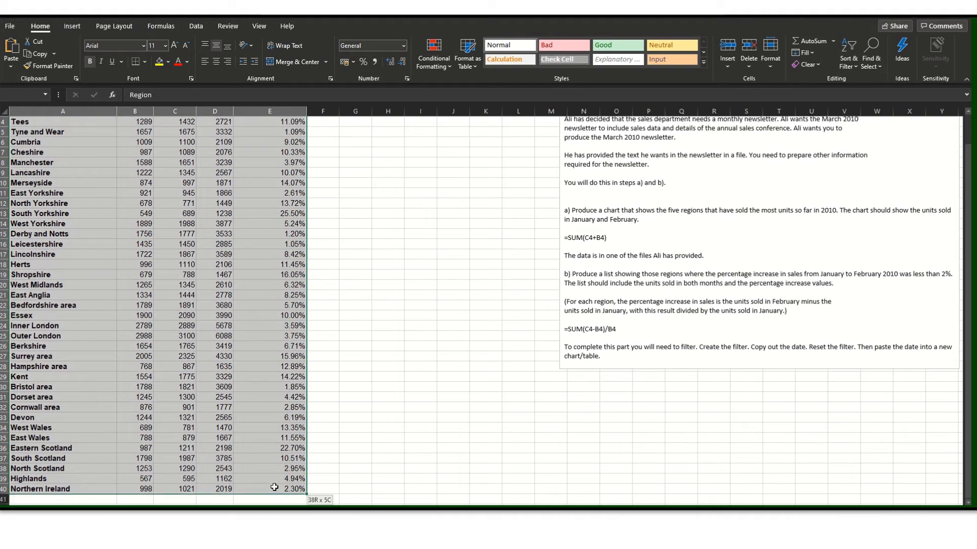
pyautogui.click(146, 62)
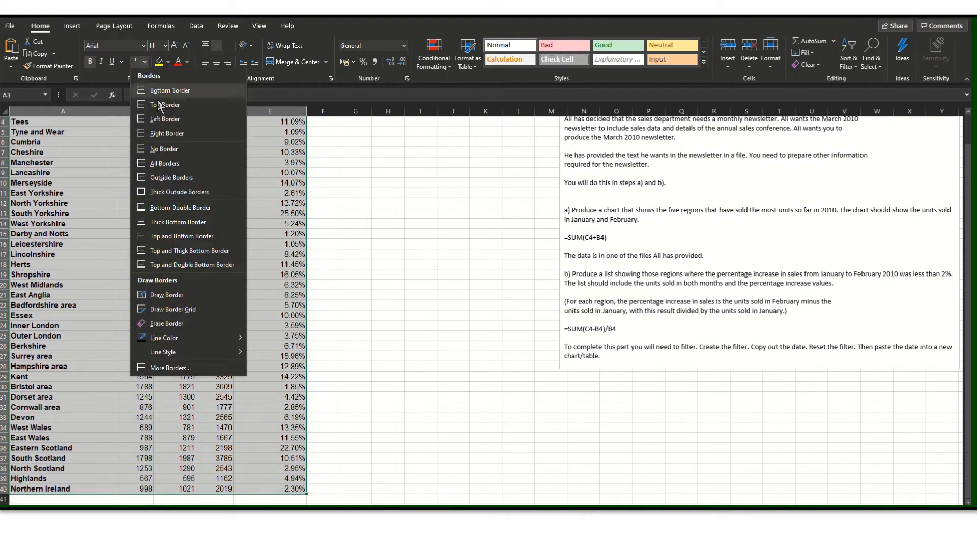
pyautogui.click(166, 164)
pyautogui.scroll(1, 345, 214)
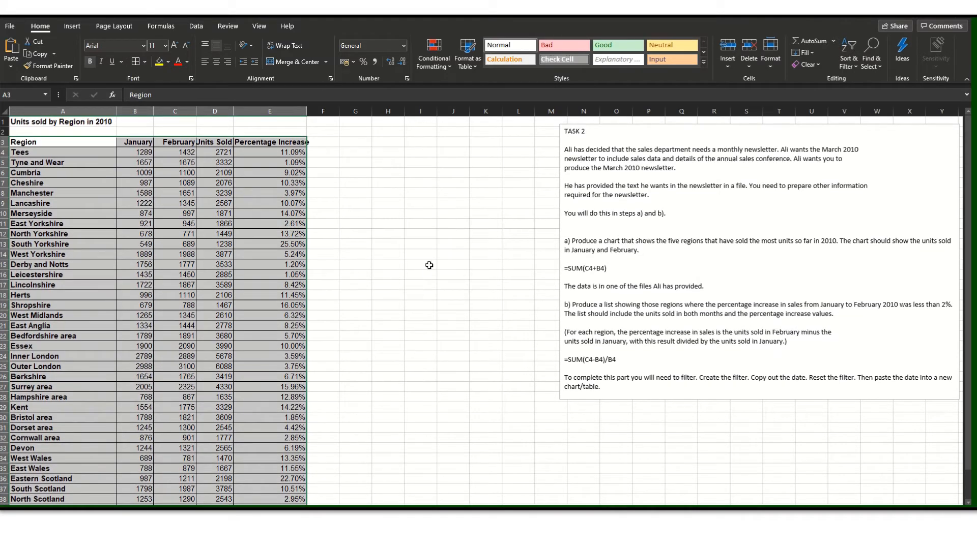
pyautogui.click(487, 325)
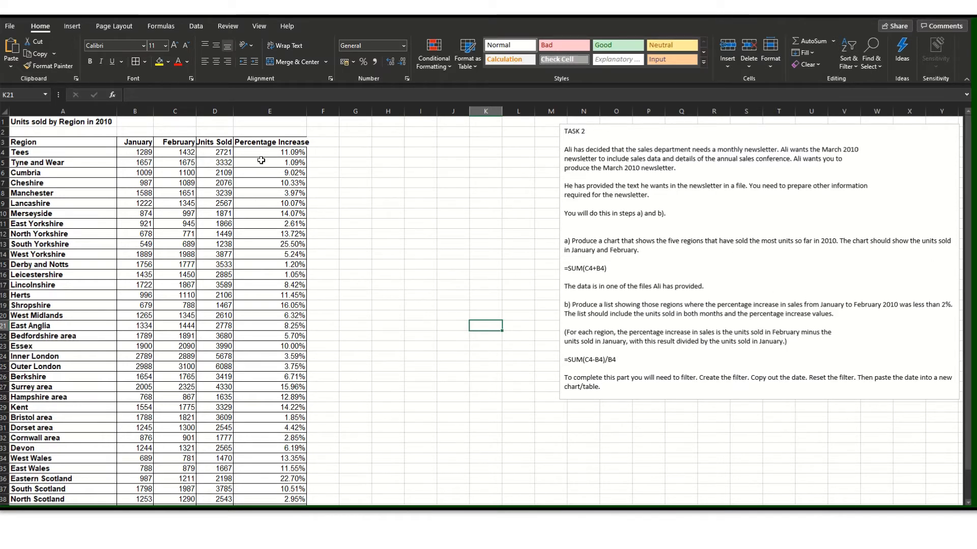
pyautogui.doubleClick(236, 111)
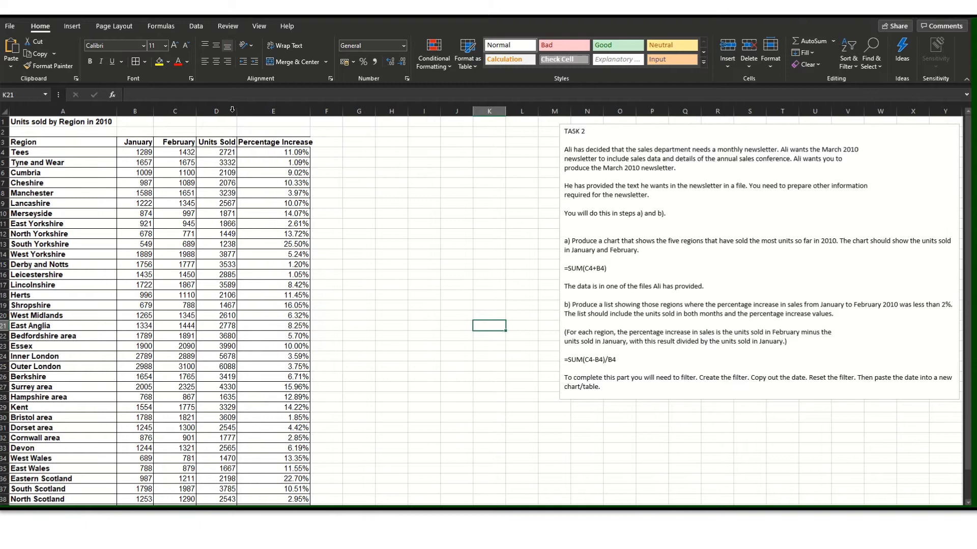
pyautogui.doubleClick(196, 109)
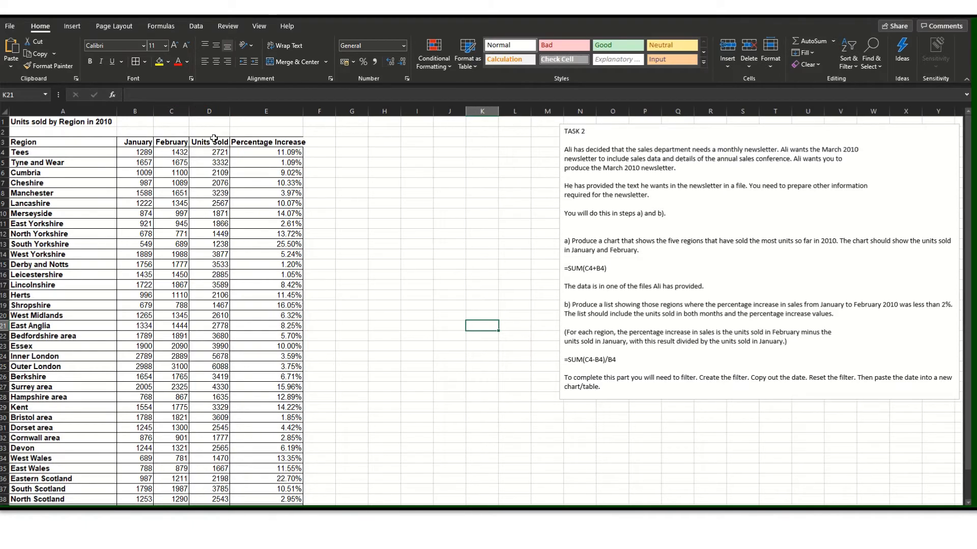
# Sort the table by Units Sold from largest to smallest with the expanded selection, and undo that sort.
pyautogui.moveTo(216, 152); pyautogui.dragTo(199, 496)
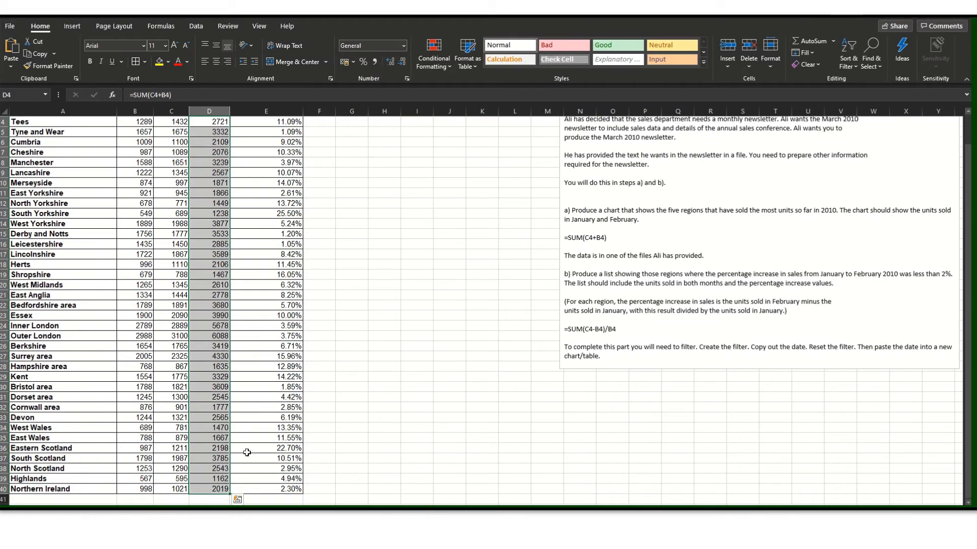
pyautogui.scroll(1, 463, 328)
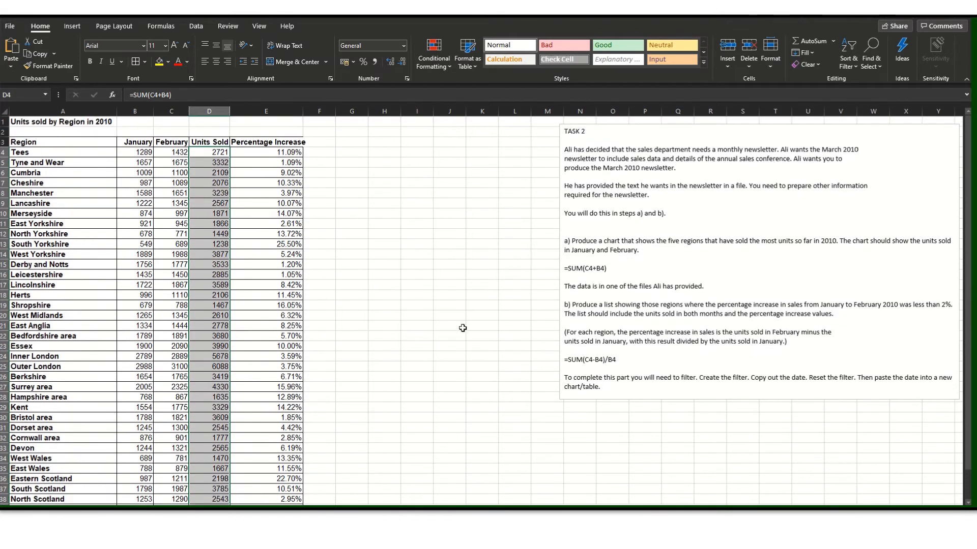
pyautogui.click(857, 66)
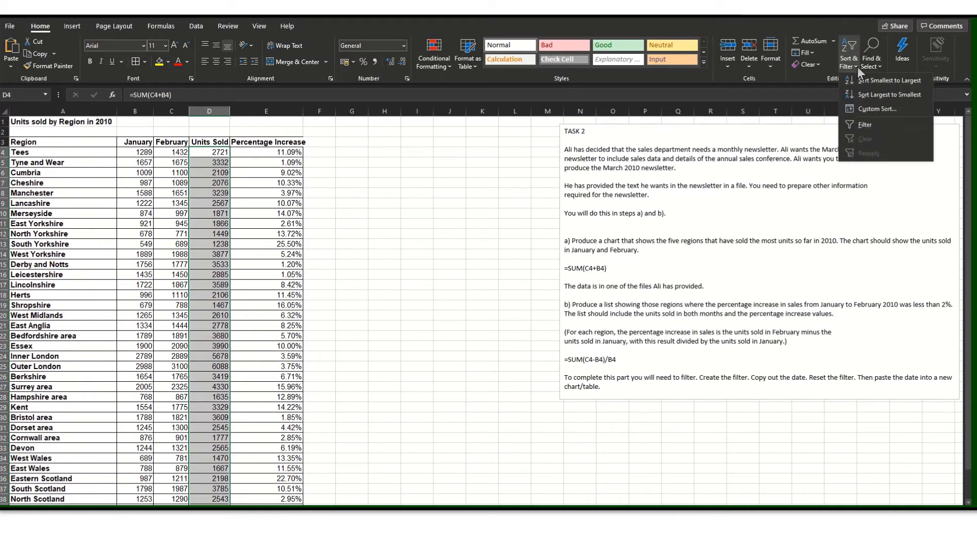
pyautogui.click(867, 93)
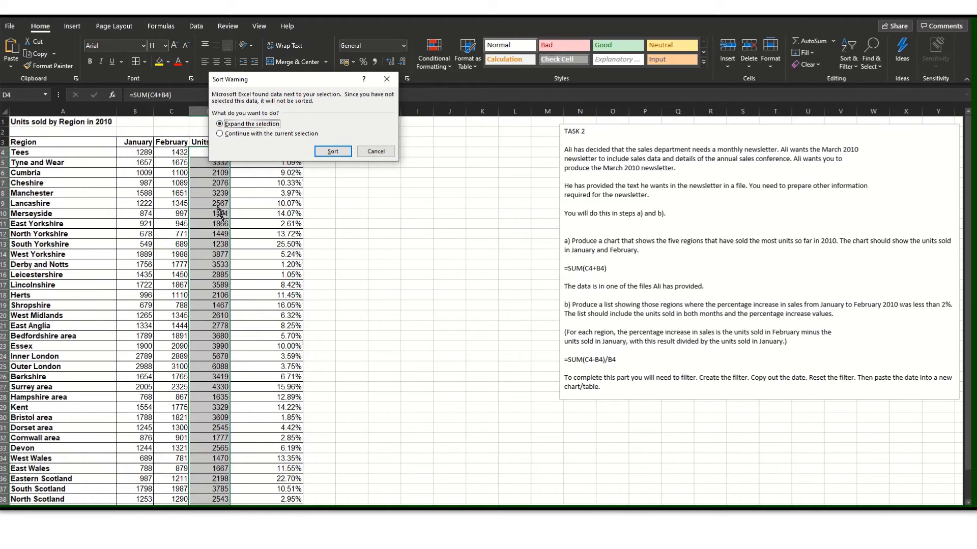
pyautogui.click(333, 152)
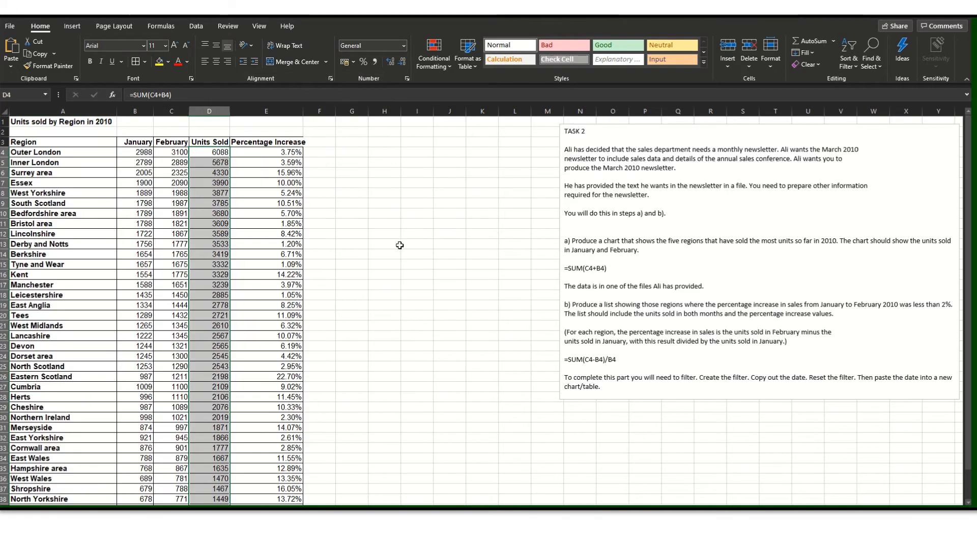
pyautogui.hotkey('ctrl', 'v')
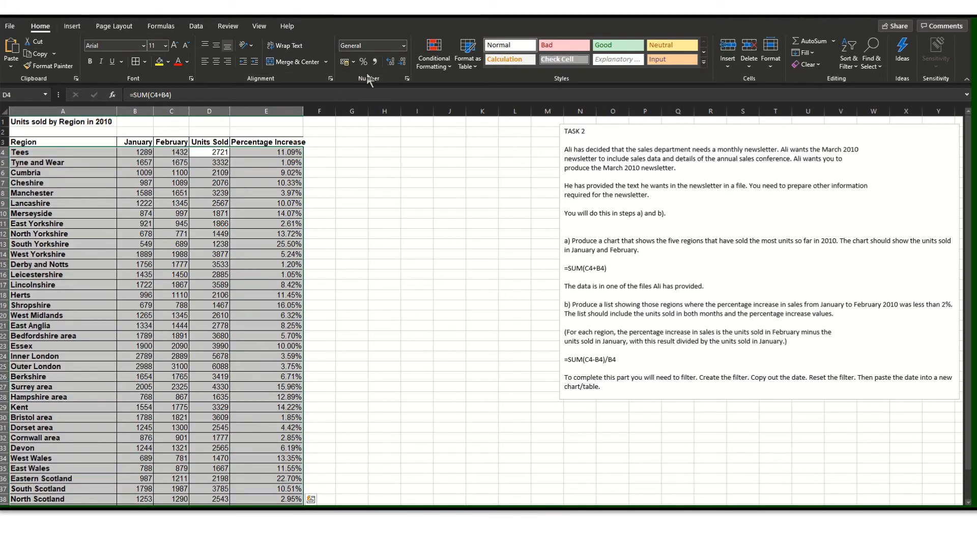
# Sort the table by Units Sold in D4:D40 from largest to smallest, expanding the selection, and autofit the Percentage Increase column.
pyautogui.moveTo(211, 152); pyautogui.dragTo(215, 486)
pyautogui.scroll(1, 434, 319)
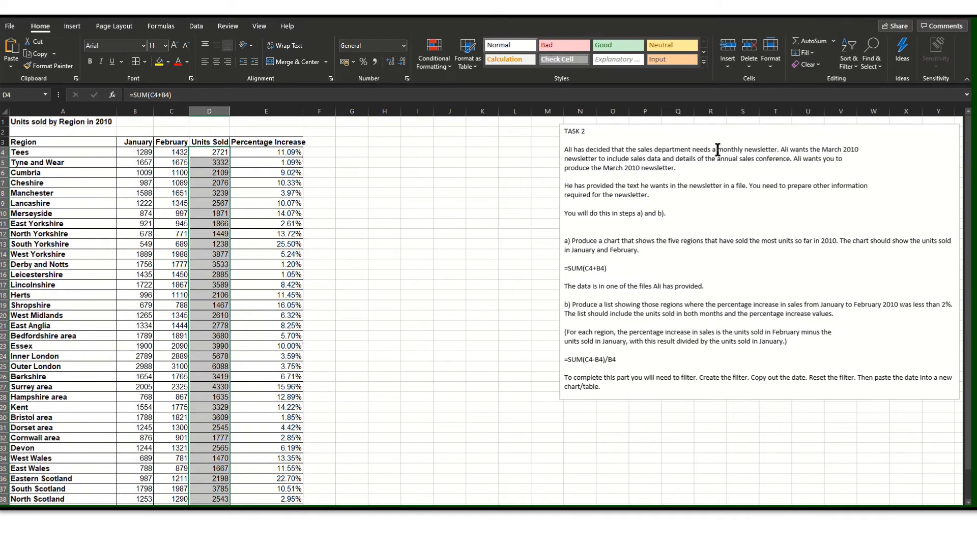
pyautogui.scroll(-4, 389, 290)
pyautogui.scroll(4, 388, 290)
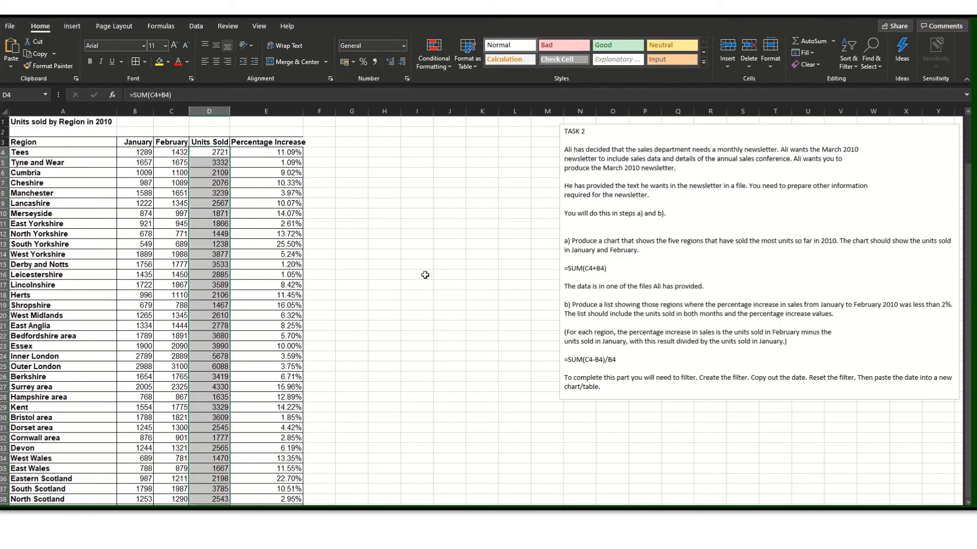
pyautogui.click(854, 66)
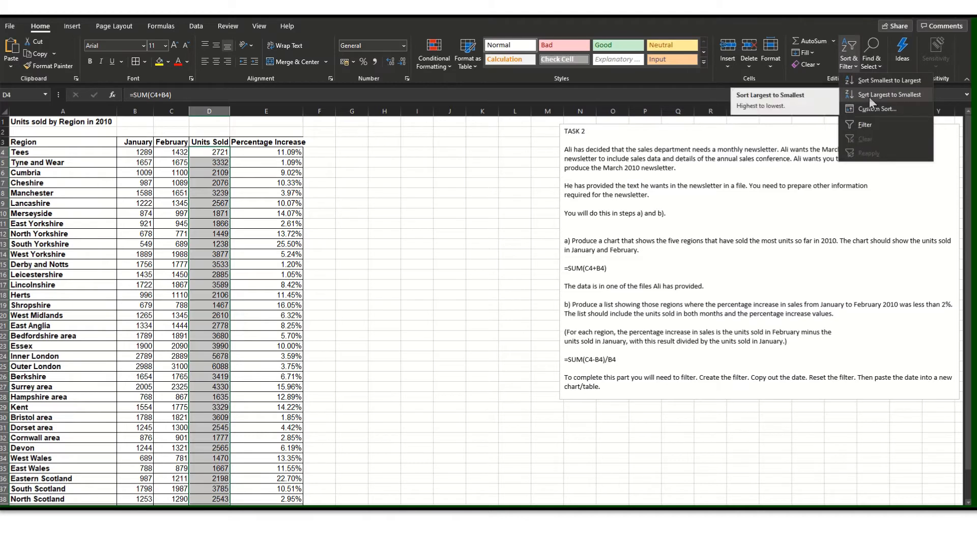
pyautogui.click(869, 97)
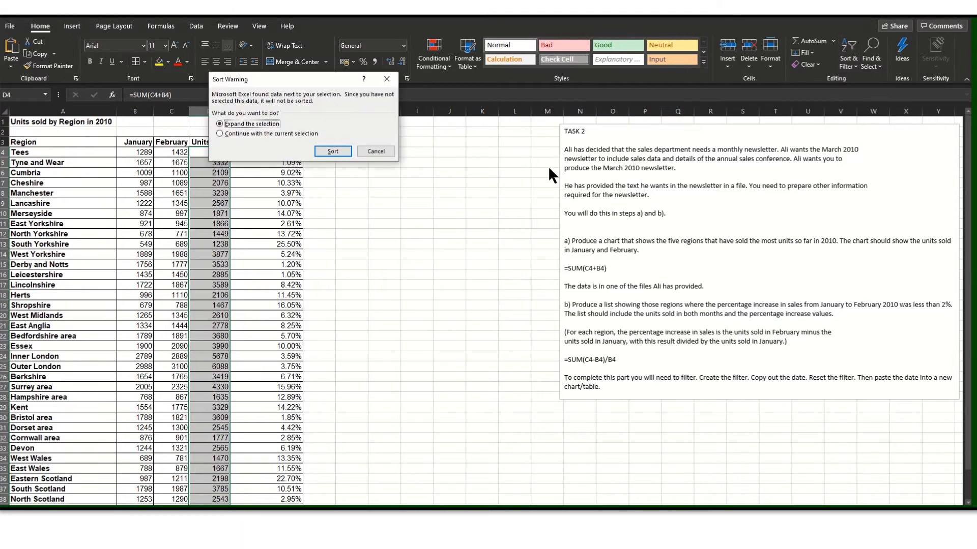
pyautogui.click(331, 151)
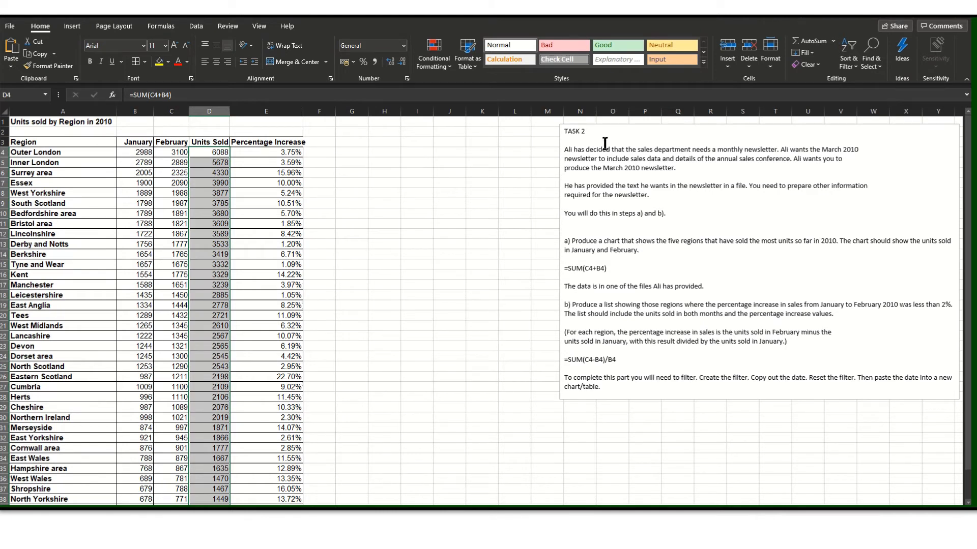
pyautogui.doubleClick(305, 111)
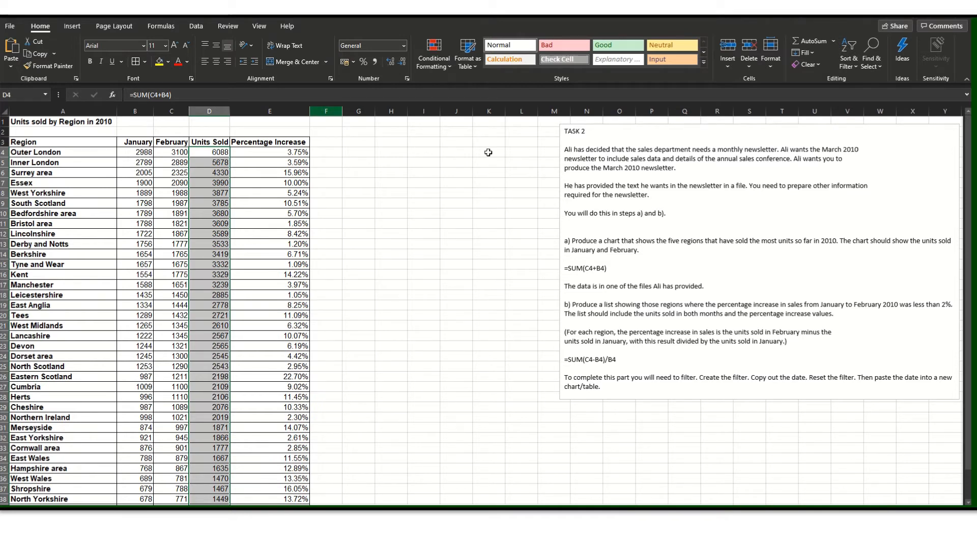
pyautogui.click(432, 191)
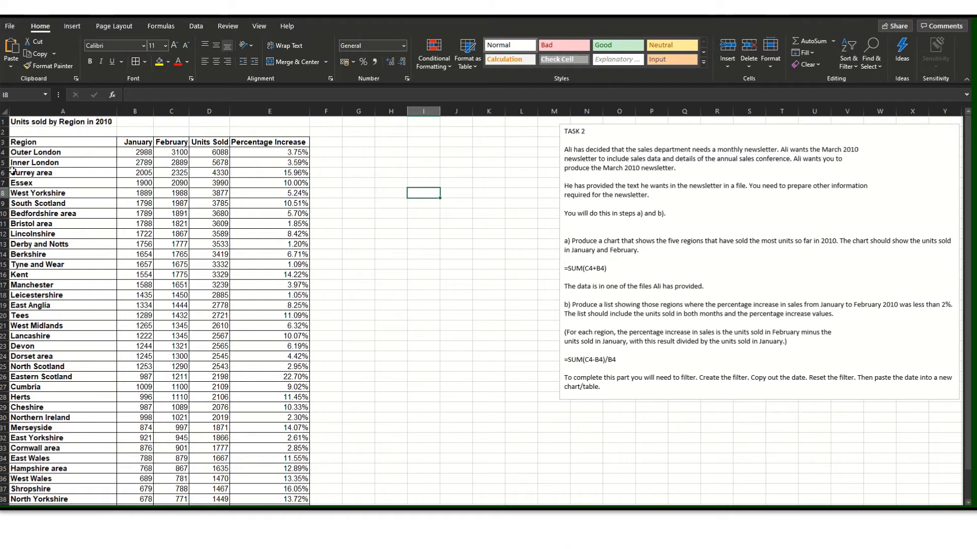
pyautogui.moveTo(41, 143); pyautogui.dragTo(175, 193)
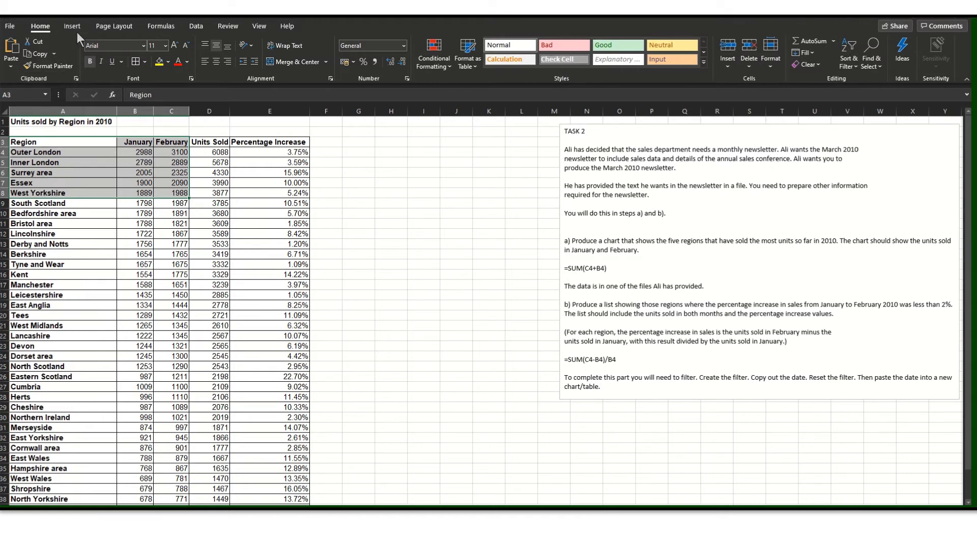
pyautogui.click(327, 254)
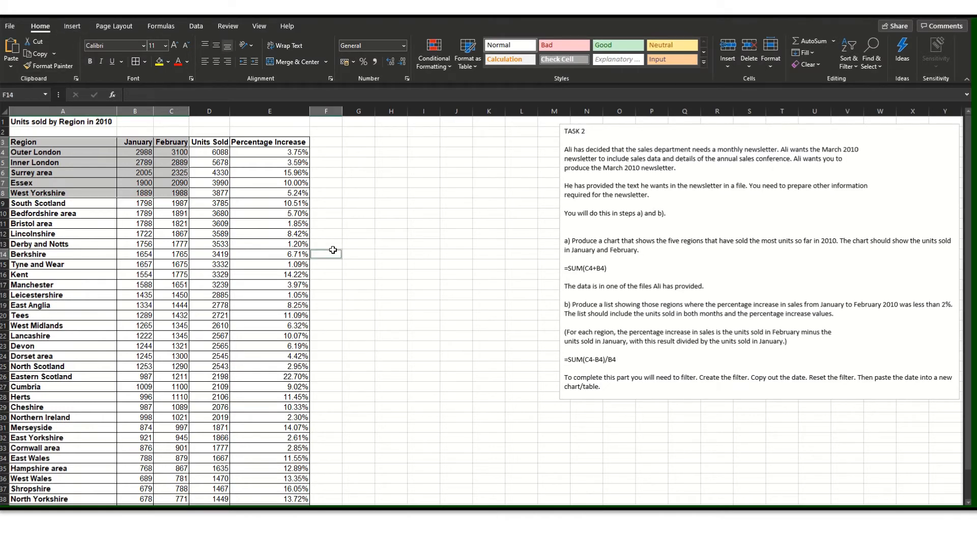
pyautogui.click(71, 28)
pyautogui.click(383, 67)
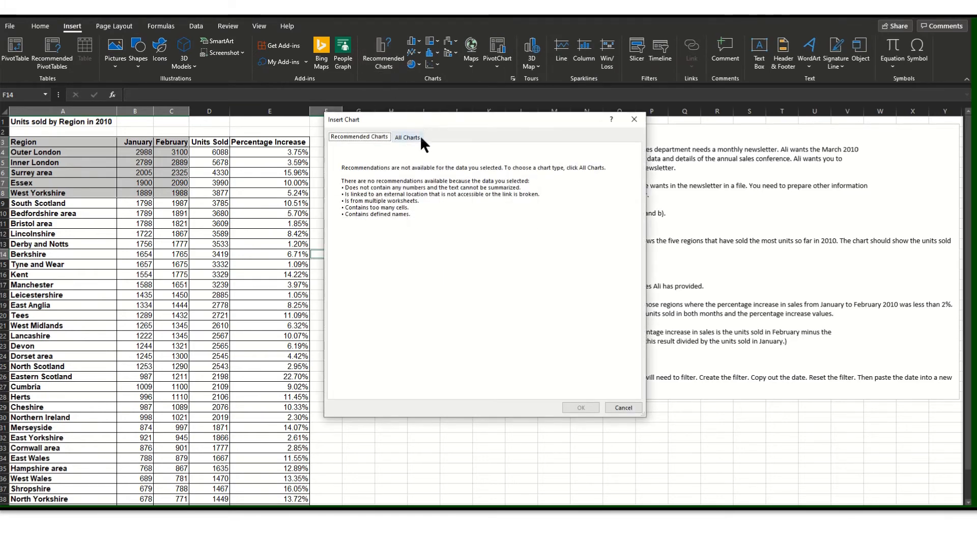
pyautogui.click(634, 119)
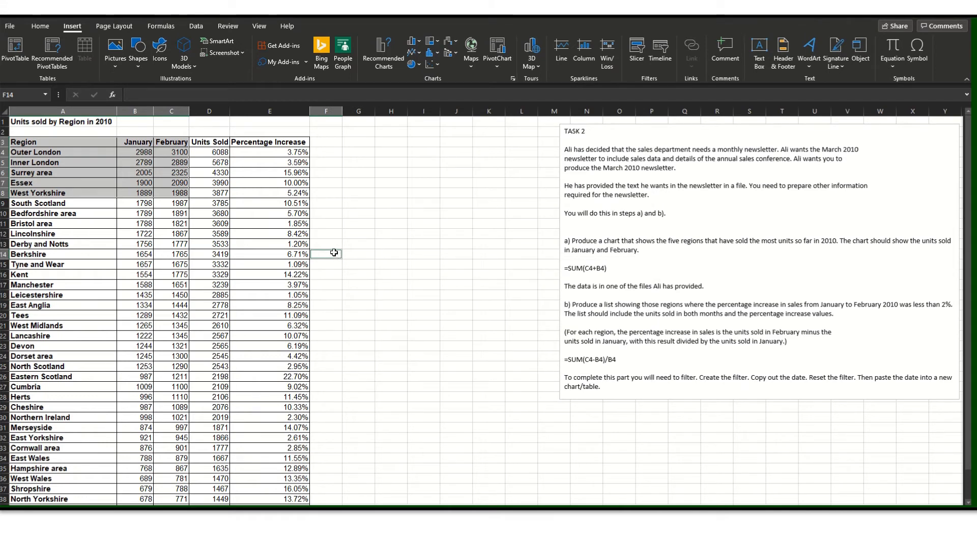
# Insert the recommended Clustered Column chart for A3:C8 and place it beside the table, starting near row 2 in column F.
pyautogui.click(334, 254)
pyautogui.click(79, 164)
pyautogui.moveTo(24, 143); pyautogui.dragTo(185, 195)
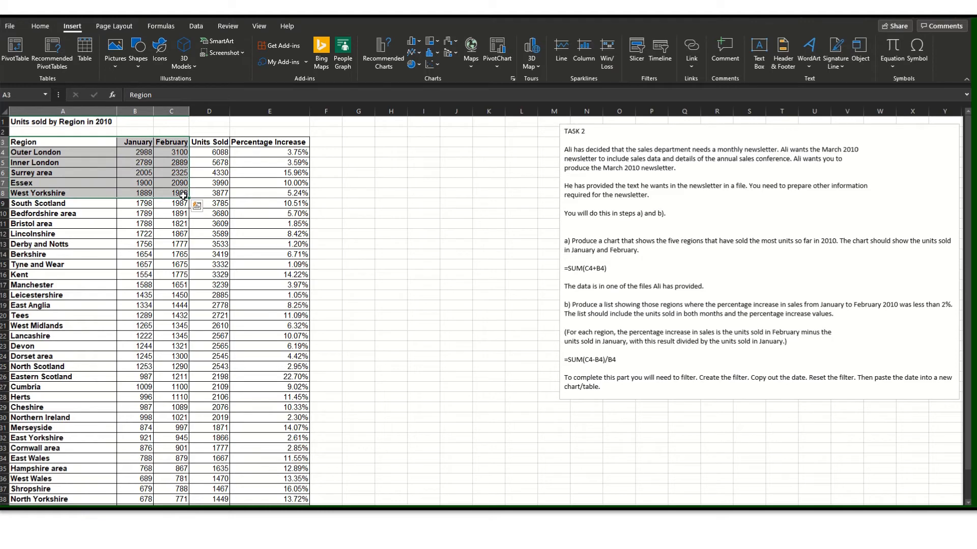
pyautogui.click(392, 68)
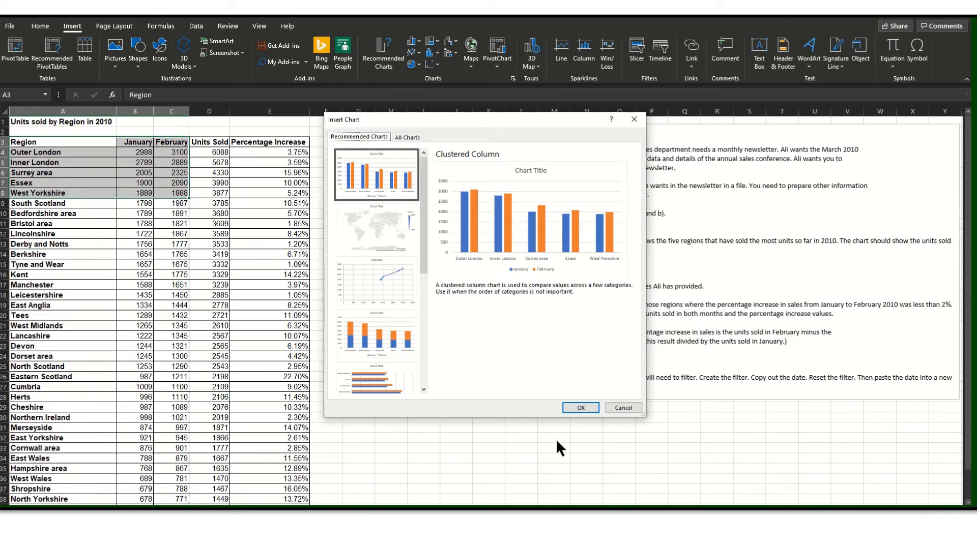
pyautogui.click(580, 408)
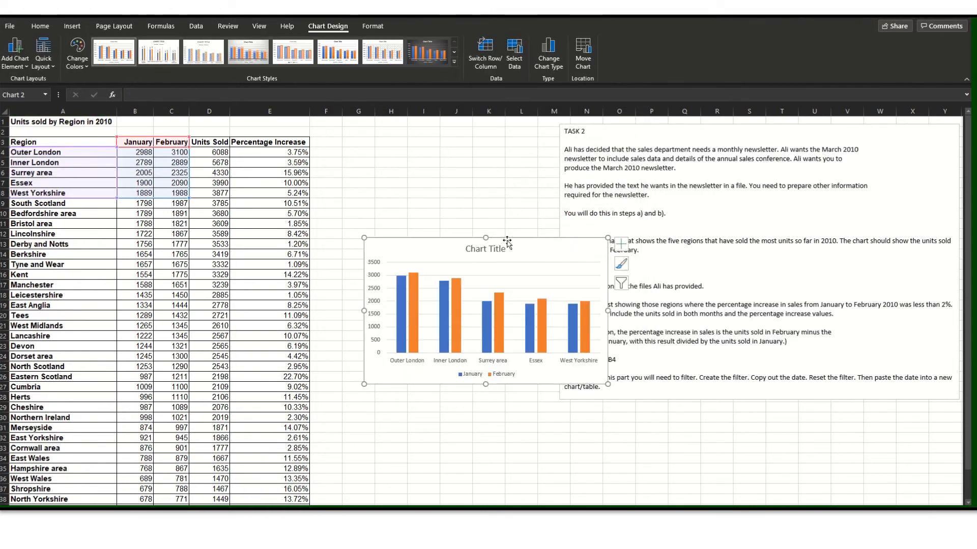
pyautogui.moveTo(500, 247); pyautogui.dragTo(457, 128)
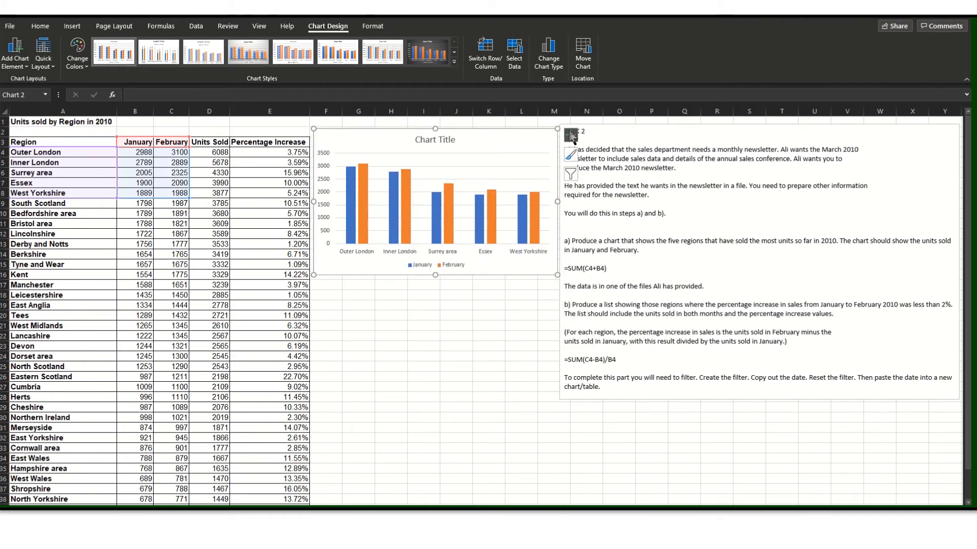
# Replace the chart's title with "Top Five Sales Regions".
pyautogui.click(416, 141)
pyautogui.tripleClick(415, 141)
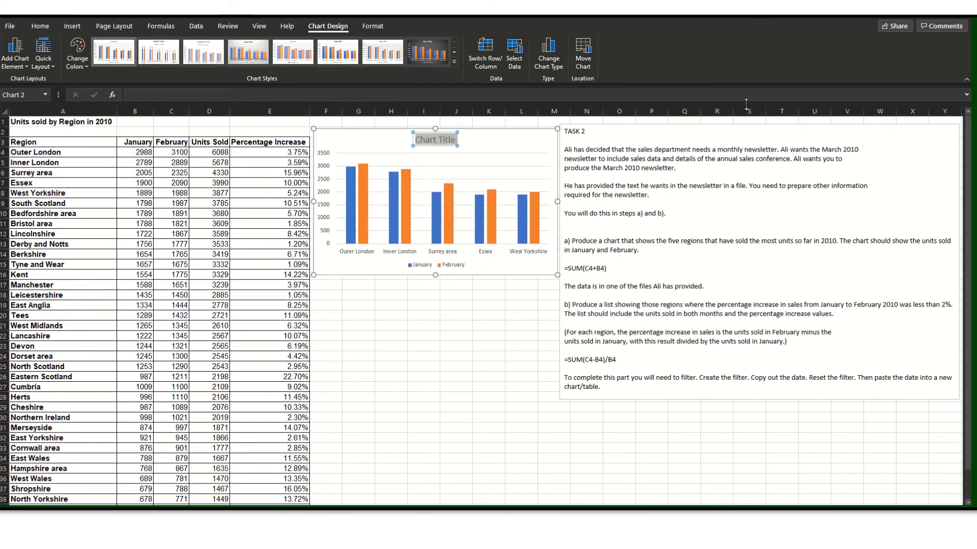
pyautogui.write('Top')
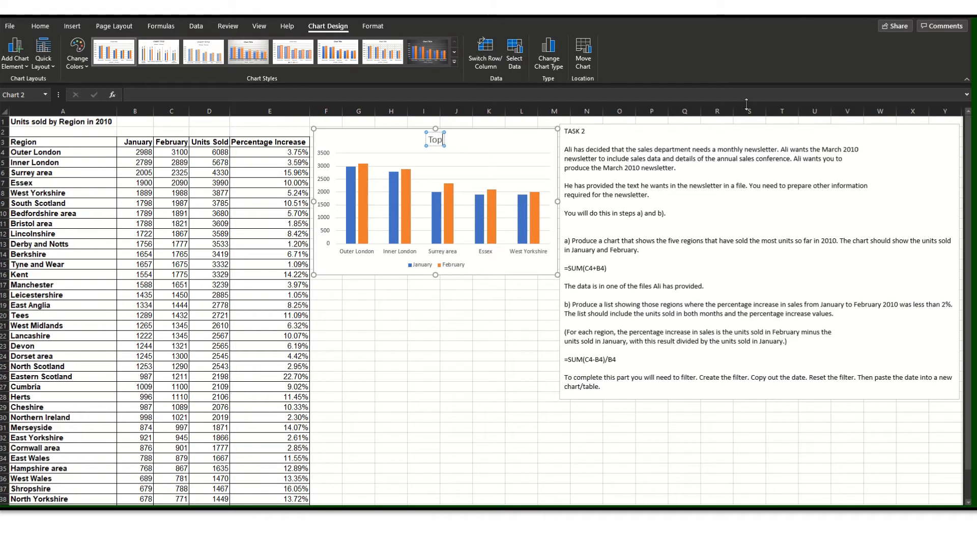
pyautogui.write(' Fiv')
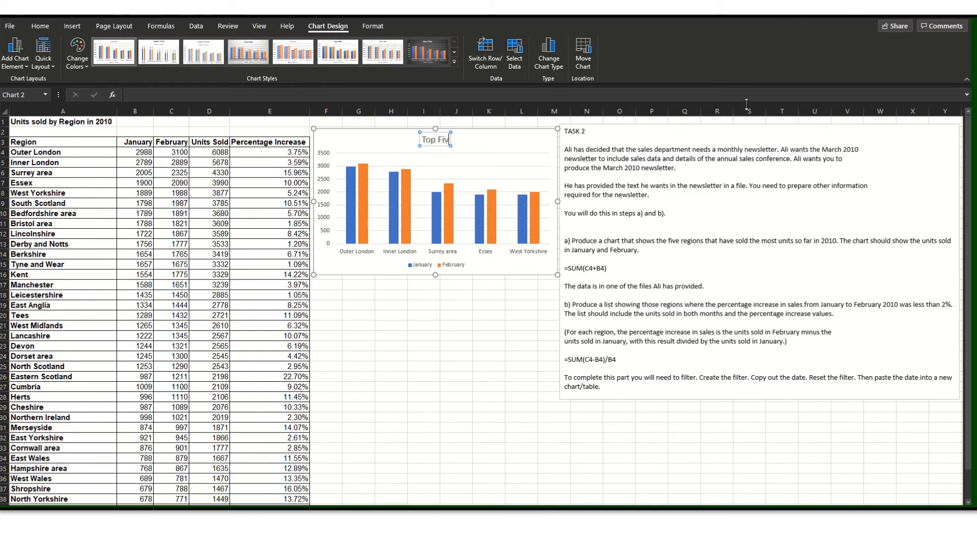
pyautogui.write('e Sales REgsio')
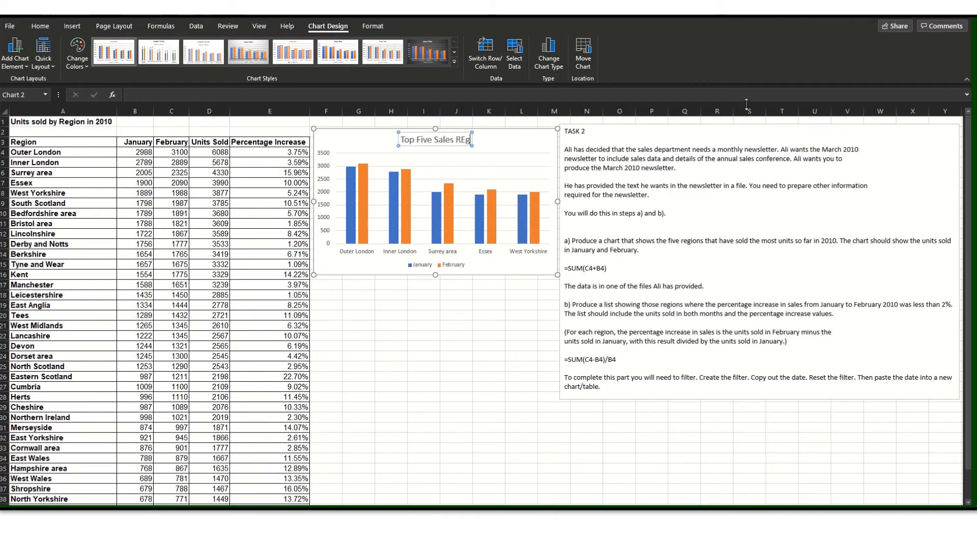
pyautogui.press('BackSpace')
pyautogui.press('BackSpace')
pyautogui.press('BackSpace')
pyautogui.press('BackSpace')
pyautogui.press('BackSpace')
pyautogui.write('egions')
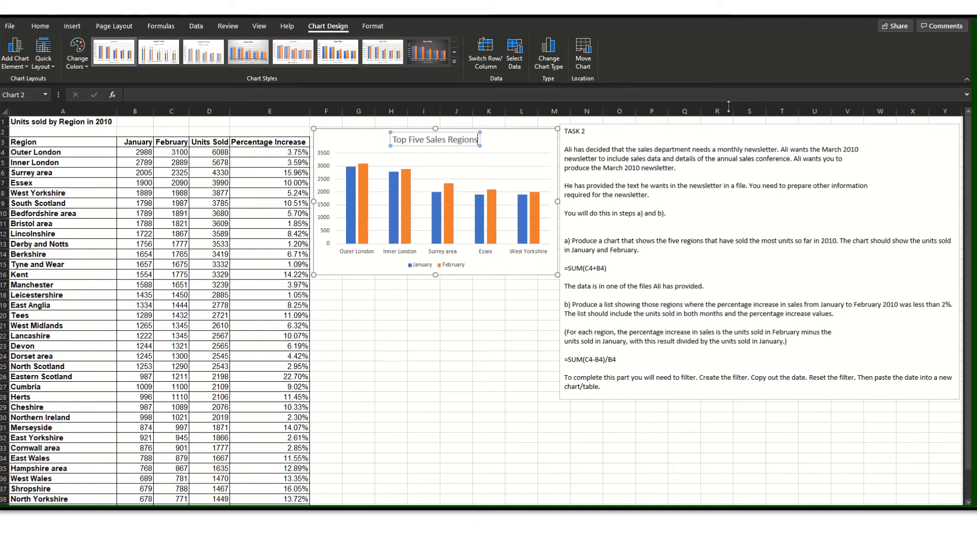
pyautogui.click(440, 358)
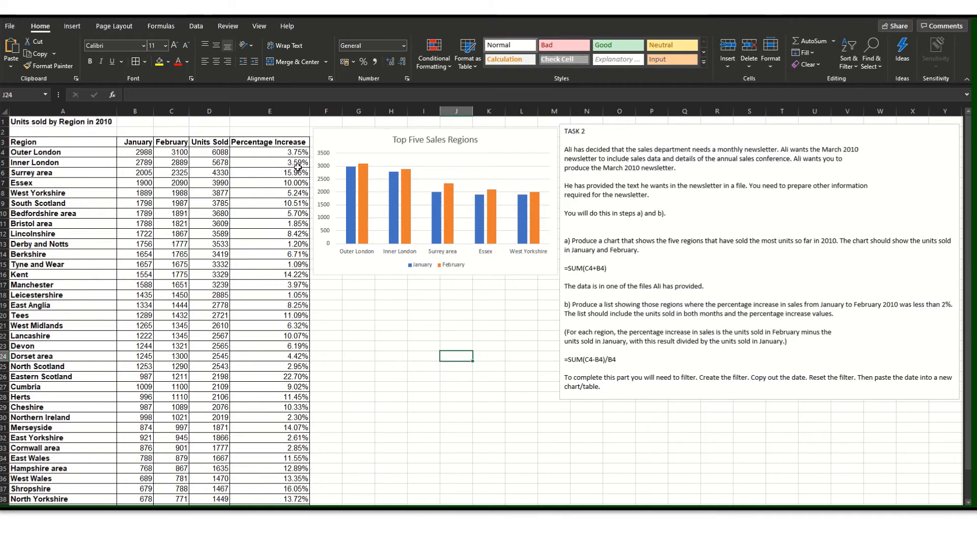
# Add filters to the row 3 headings and filter Percentage Increase to show only 1.05%, 1.09%, 1.20% and 1.85%.
pyautogui.scroll(-2, 377, 325)
pyautogui.scroll(2, 359, 361)
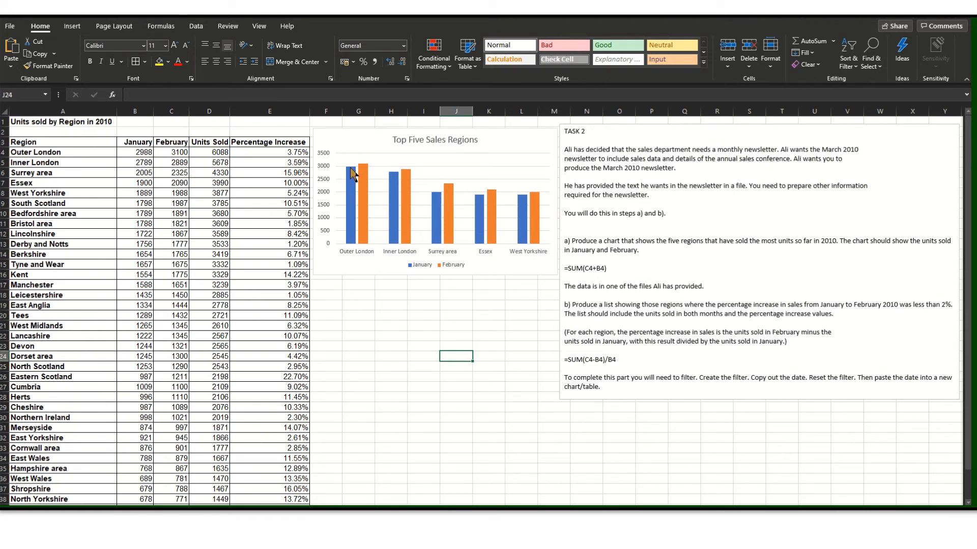
pyautogui.click(290, 142)
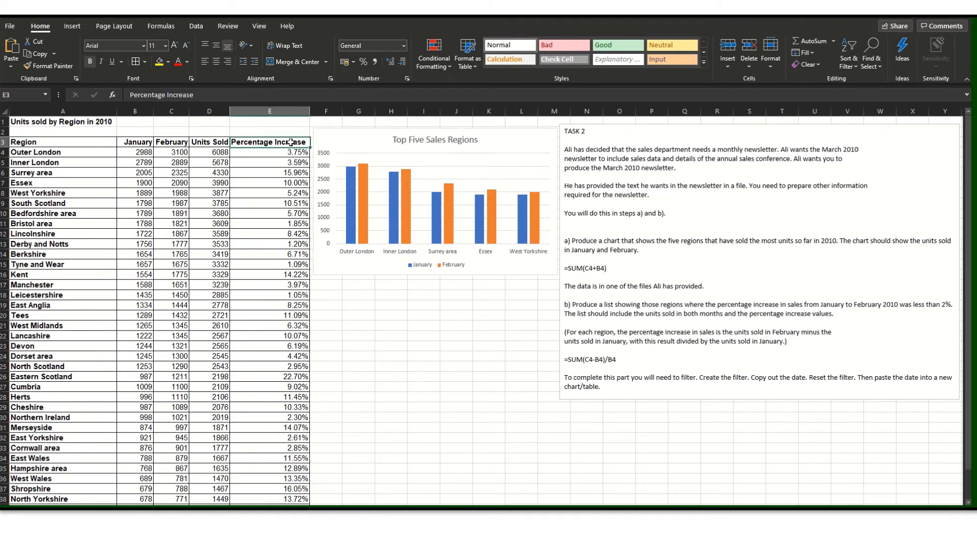
pyautogui.click(853, 68)
pyautogui.click(865, 125)
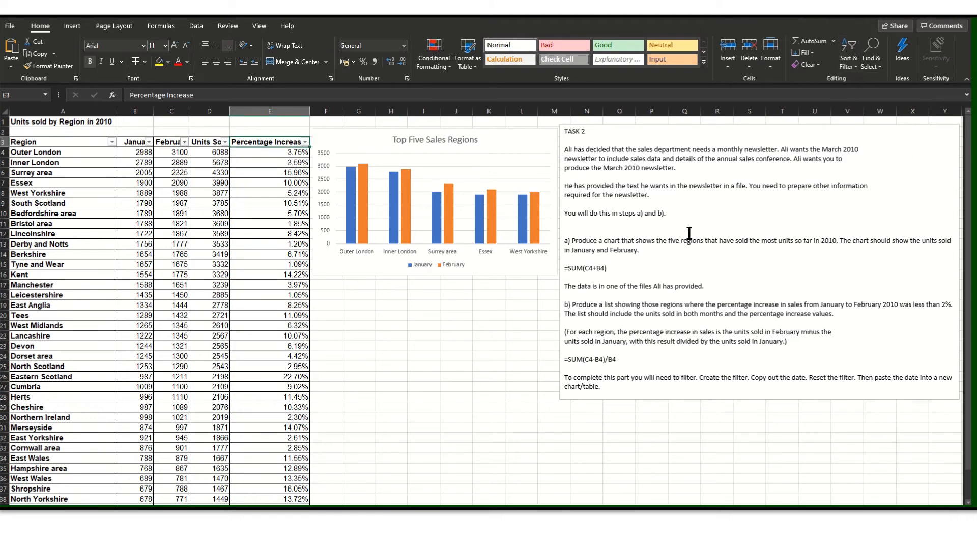
pyautogui.click(305, 142)
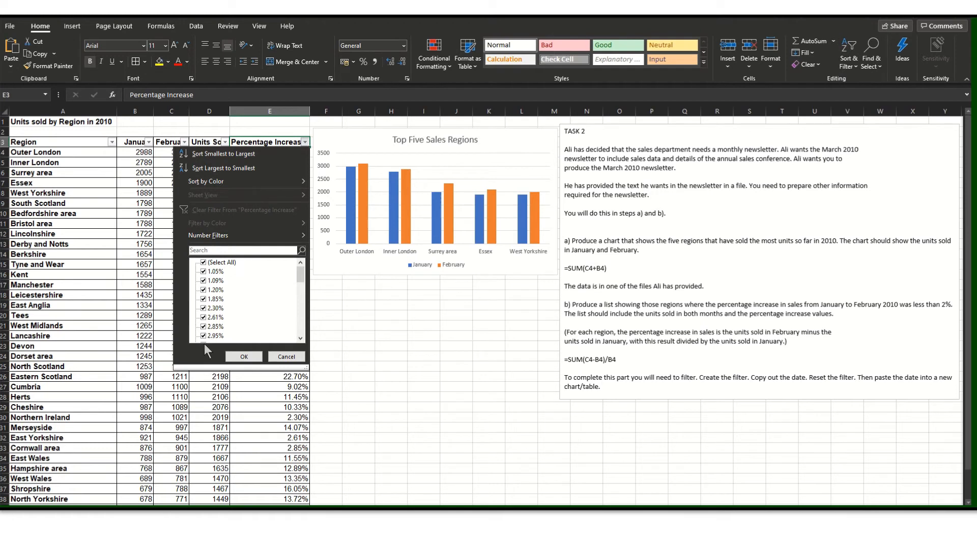
pyautogui.click(203, 272)
pyautogui.click(203, 281)
pyautogui.click(203, 290)
pyautogui.click(203, 299)
pyautogui.click(244, 357)
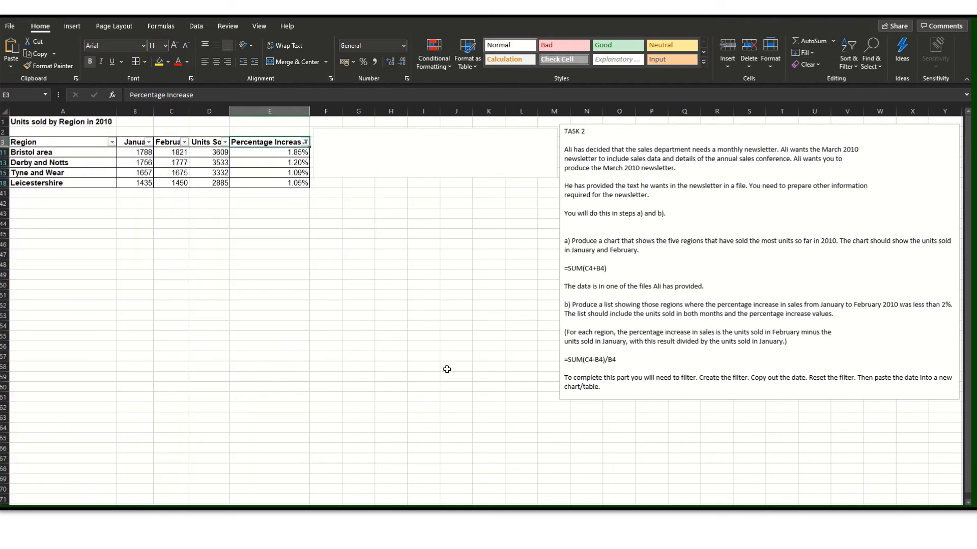
# Copy the filtered table with its headings, and reset the Percentage Increase filter so all regions are shown.
pyautogui.moveTo(52, 144)
pyautogui.mouseDown()
pyautogui.moveTo(209, 159)
pyautogui.moveTo(281, 184)
pyautogui.mouseUp()
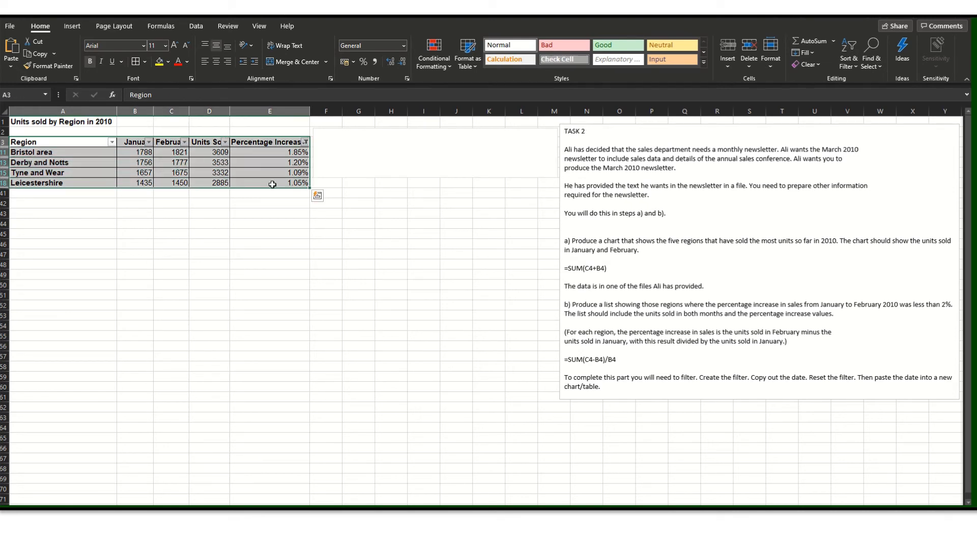
pyautogui.rightClick(97, 173)
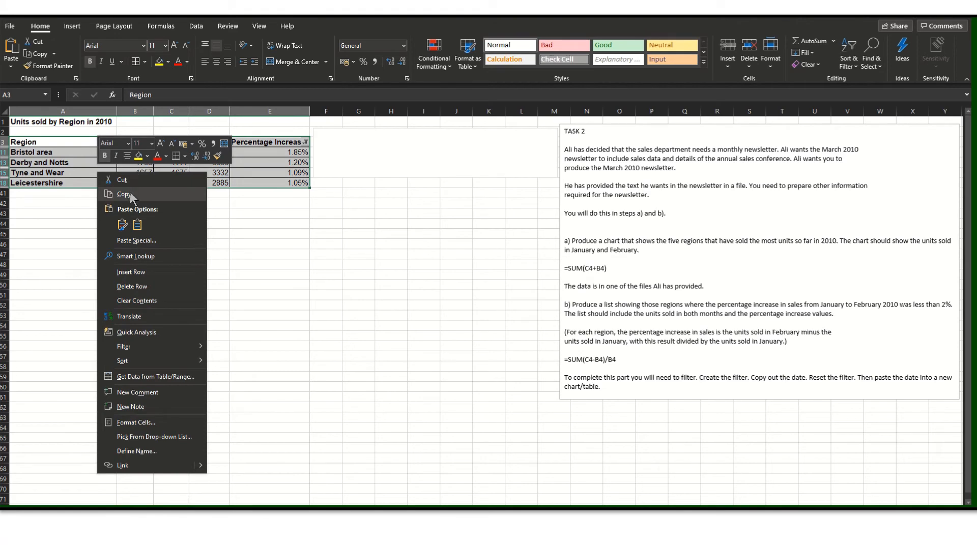
pyautogui.click(130, 192)
pyautogui.click(306, 143)
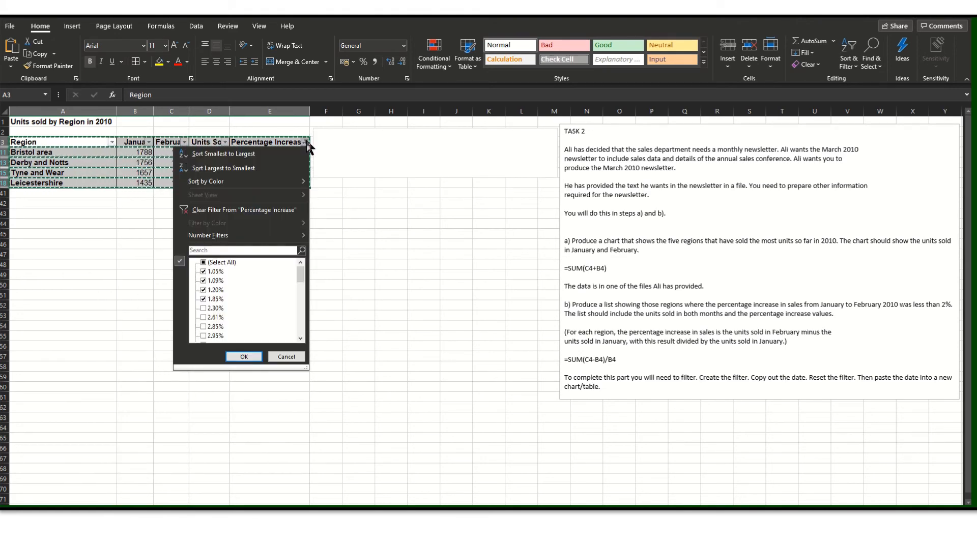
pyautogui.click(239, 357)
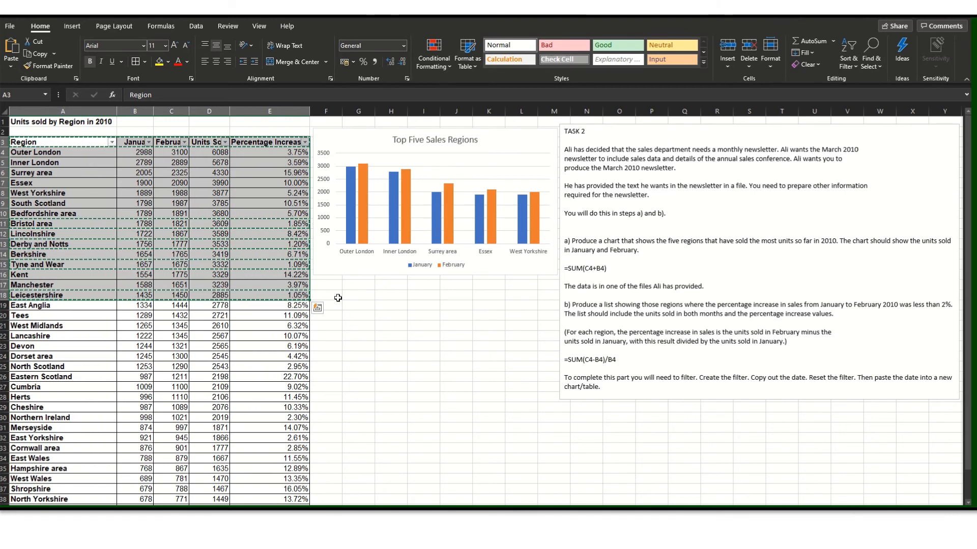
# Paste the copied filtered table at G18, below the chart.
pyautogui.click(351, 296)
pyautogui.rightClick(351, 296)
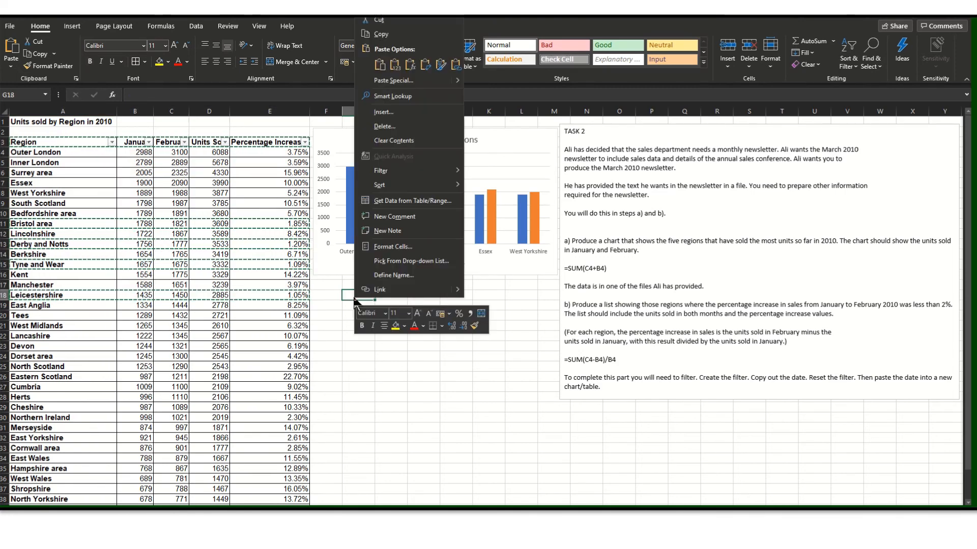
pyautogui.click(380, 65)
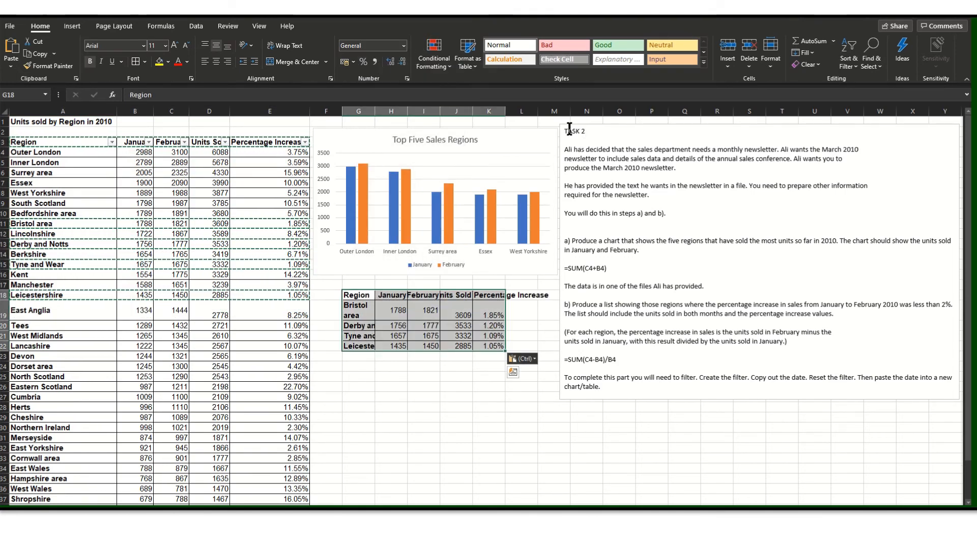
# Autofit columns G to K to the pasted table and move the task text box clear of the chart.
pyautogui.doubleClick(506, 110)
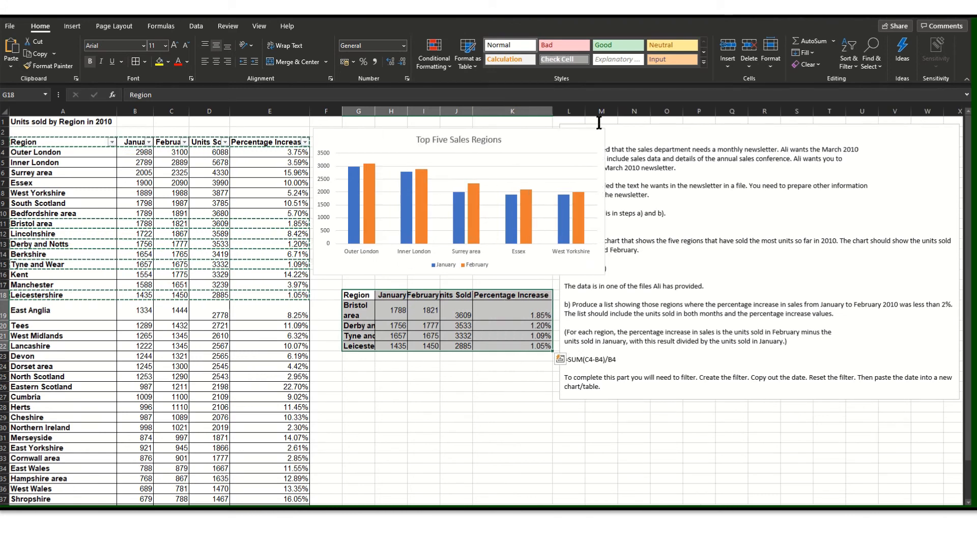
pyautogui.click(633, 128)
pyautogui.moveTo(634, 127); pyautogui.dragTo(735, 131)
pyautogui.click(464, 295)
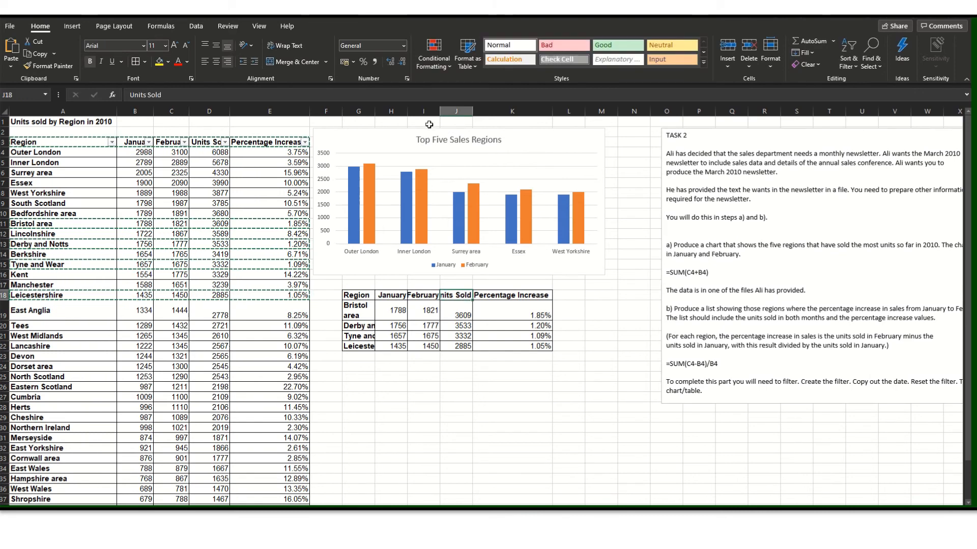
pyautogui.doubleClick(473, 110)
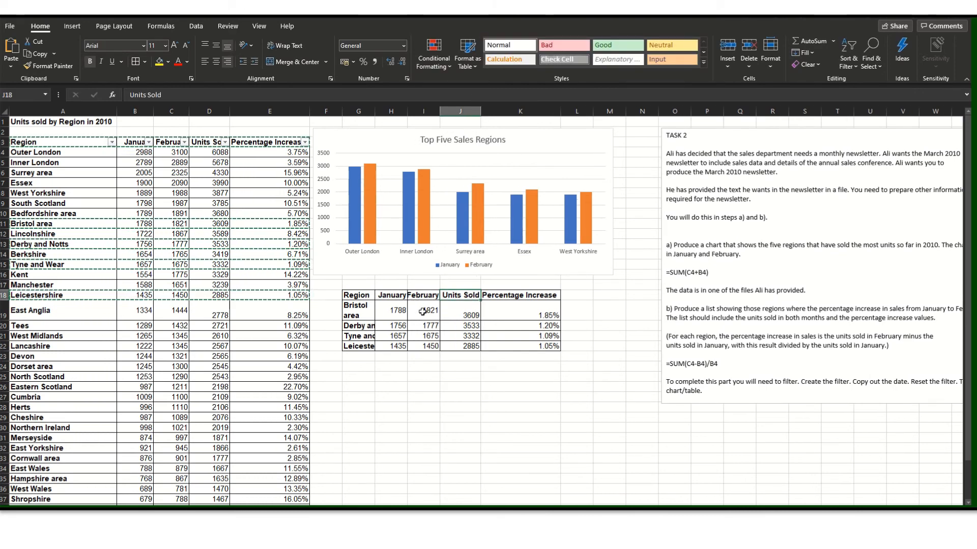
pyautogui.click(423, 296)
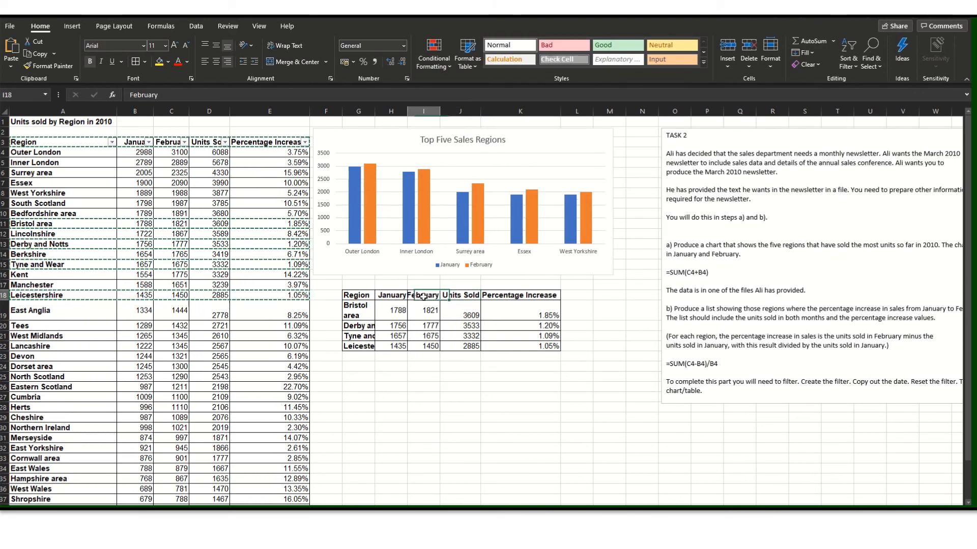
pyautogui.doubleClick(440, 112)
pyautogui.doubleClick(407, 111)
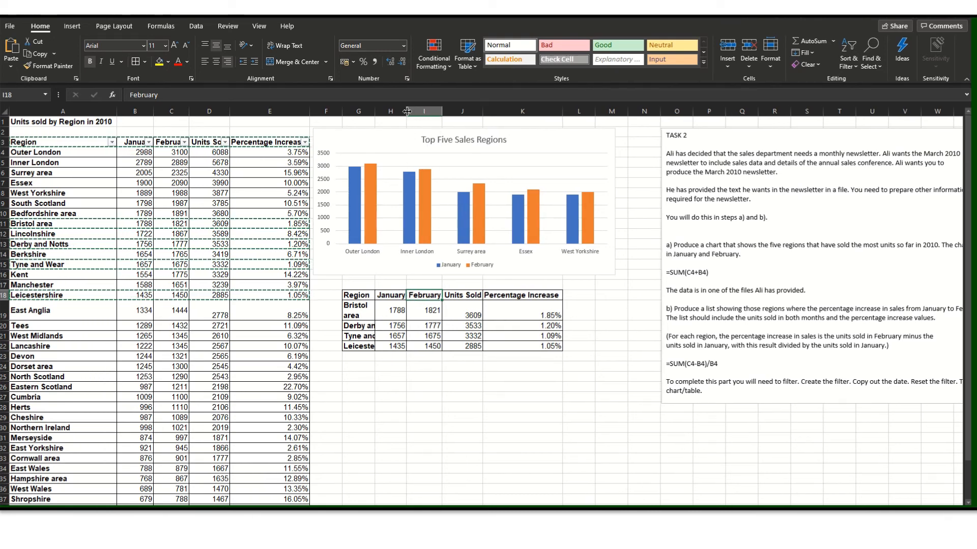
pyautogui.doubleClick(374, 111)
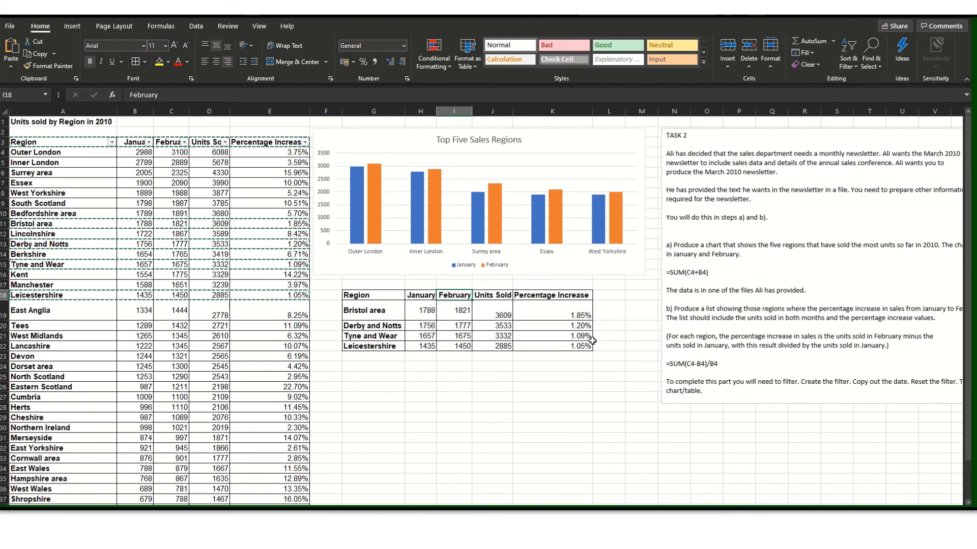
pyautogui.click(305, 142)
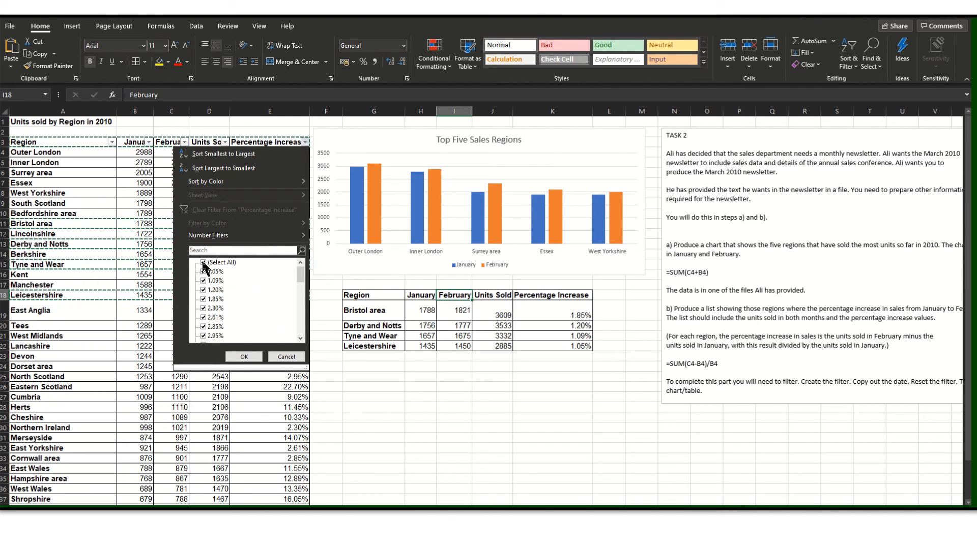
pyautogui.click(287, 357)
pyautogui.click(489, 385)
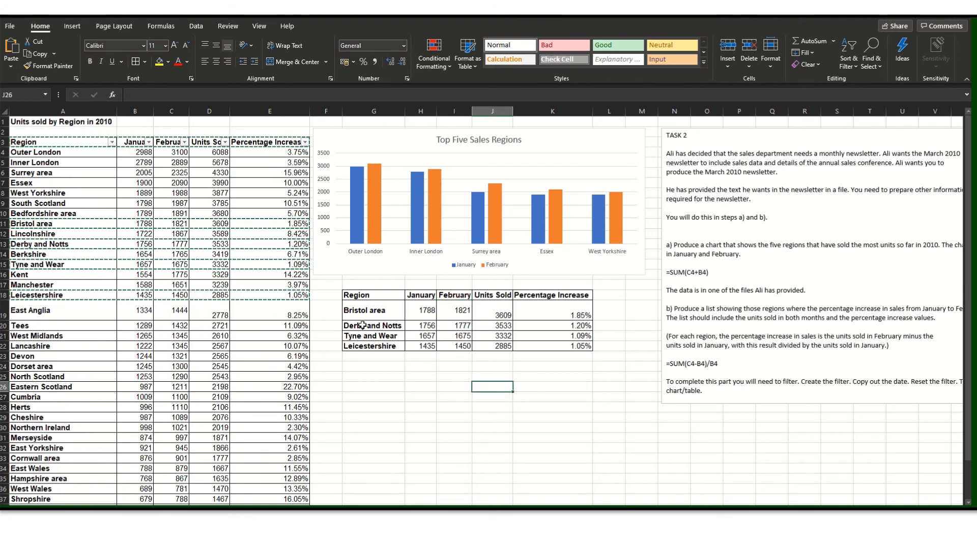
pyautogui.scroll(-3, 648, 445)
pyautogui.scroll(1, 593, 437)
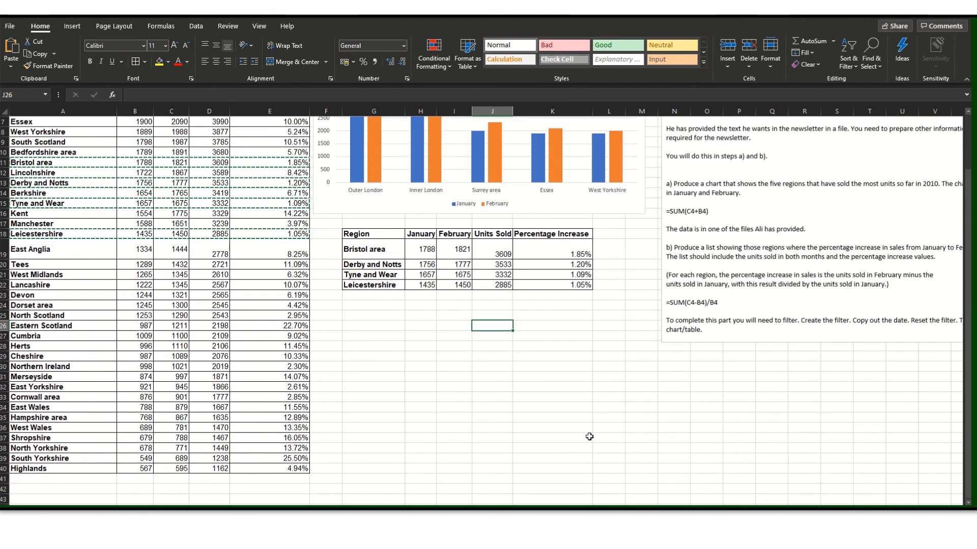
pyautogui.click(353, 317)
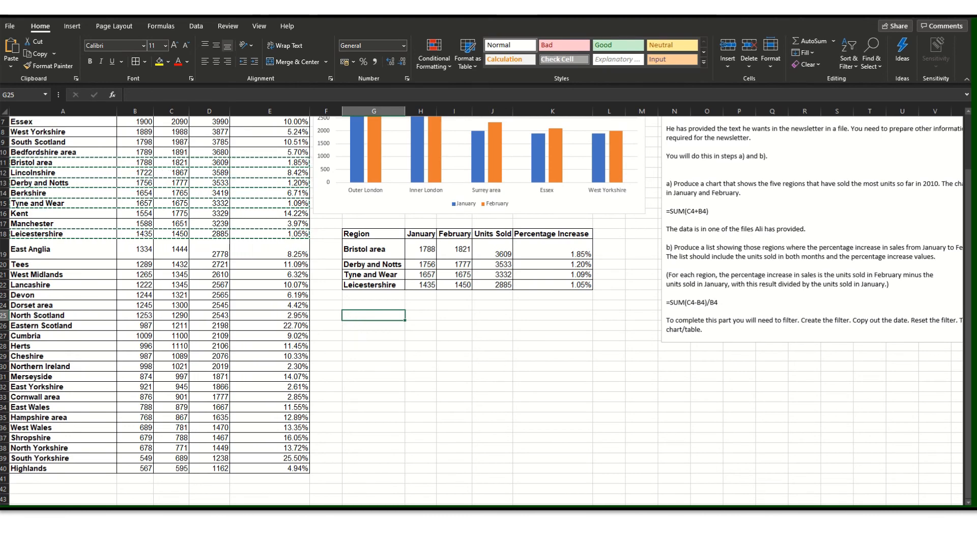
# Launch Snip & Sketch and minimise its window so the workbook is in view again.
pyautogui.press('super')
pyautogui.scroll(-3, 120, 416)
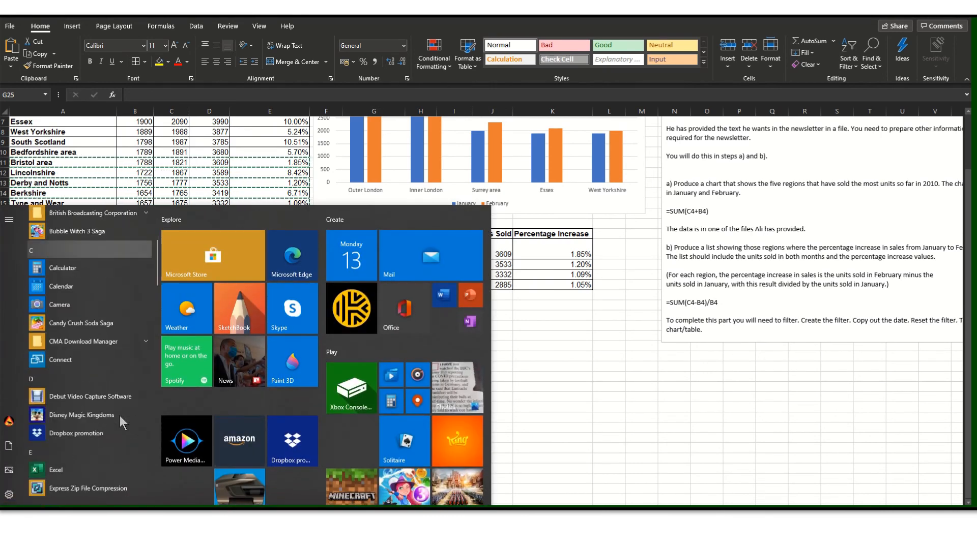
pyautogui.scroll(-10, 120, 416)
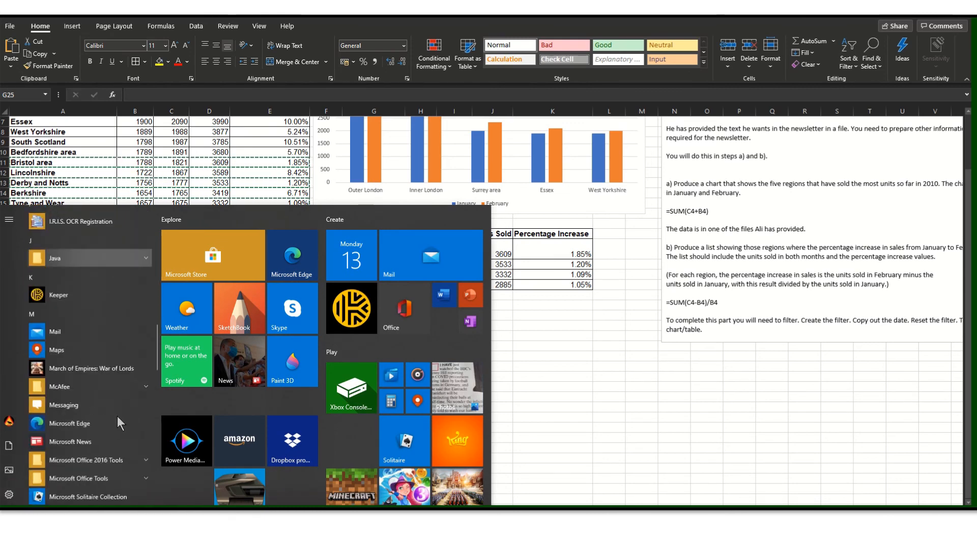
pyautogui.scroll(-10, 117, 424)
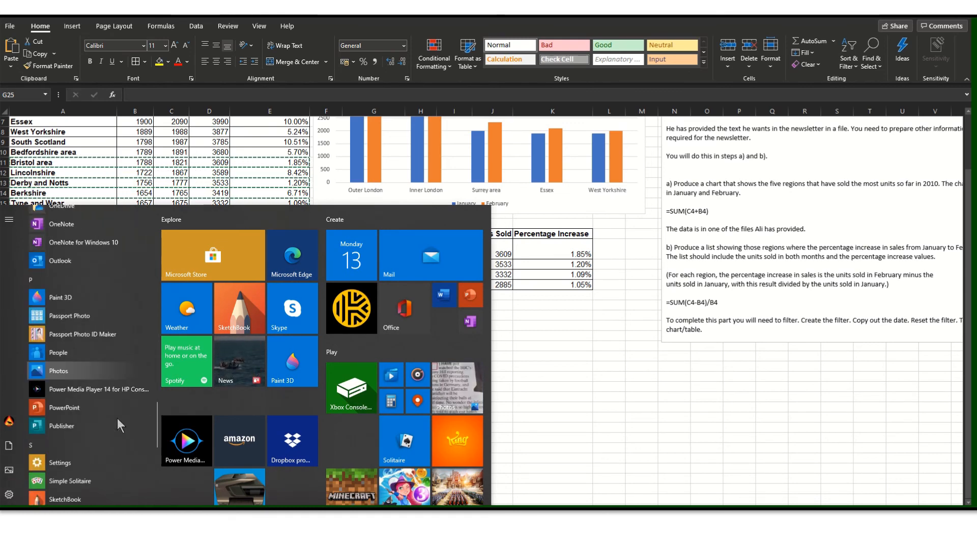
pyautogui.scroll(-4, 117, 418)
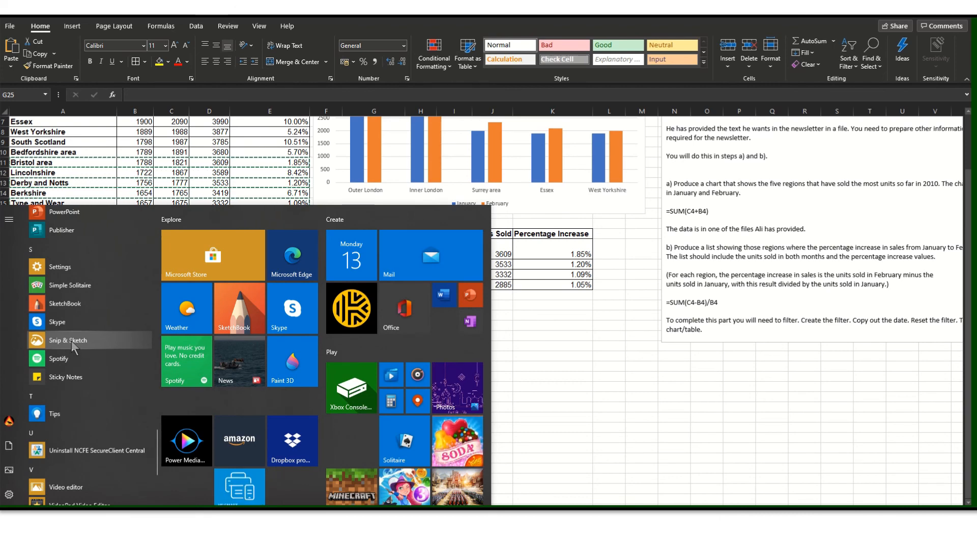
pyautogui.scroll(-4, 72, 341)
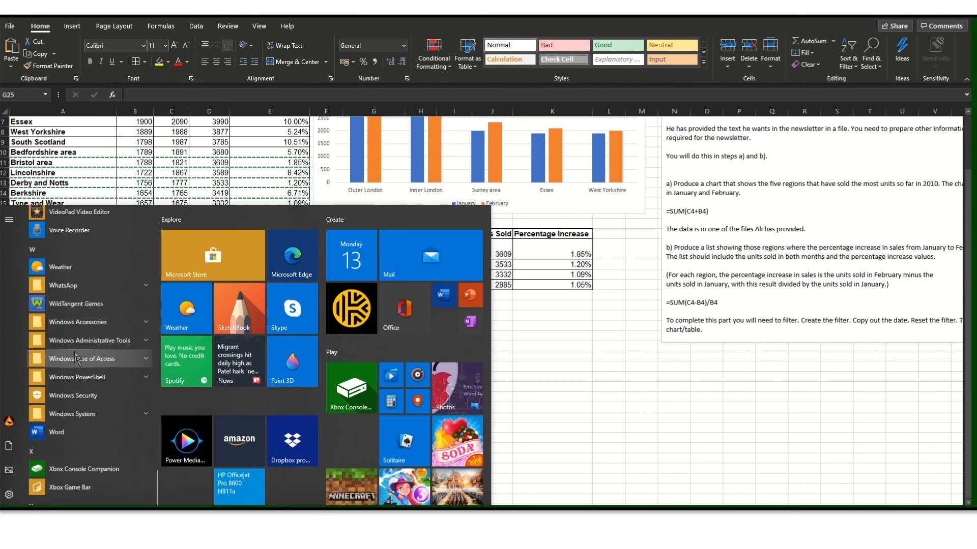
pyautogui.scroll(-2, 75, 358)
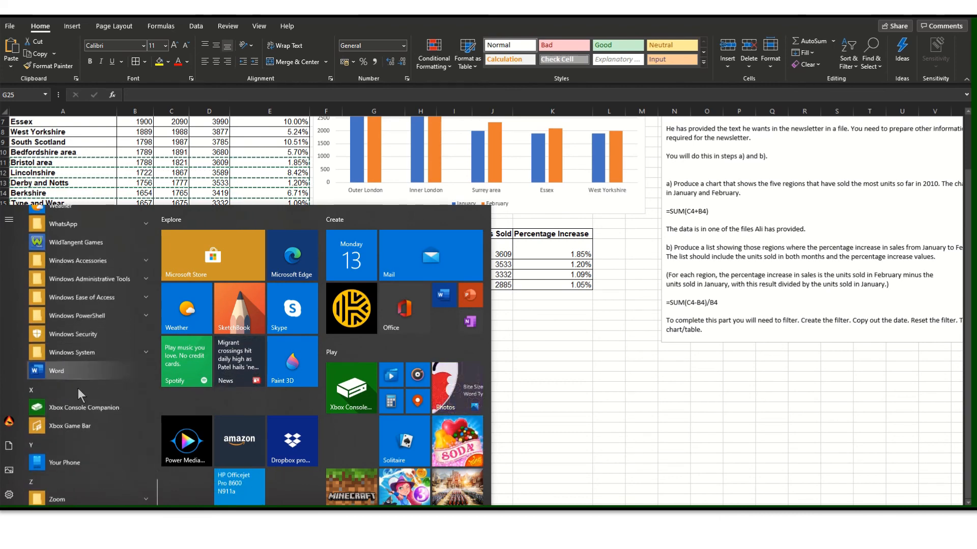
pyautogui.click(94, 255)
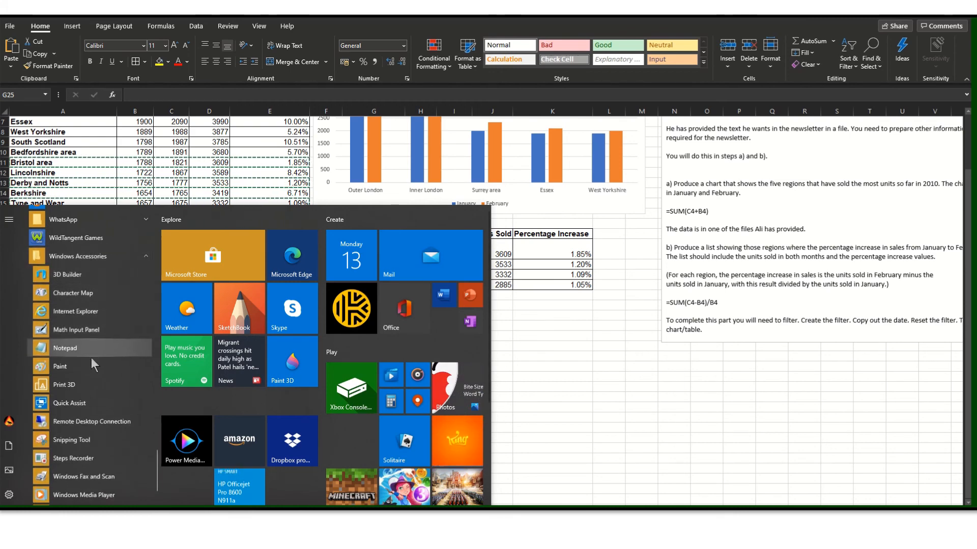
pyautogui.scroll(4, 93, 314)
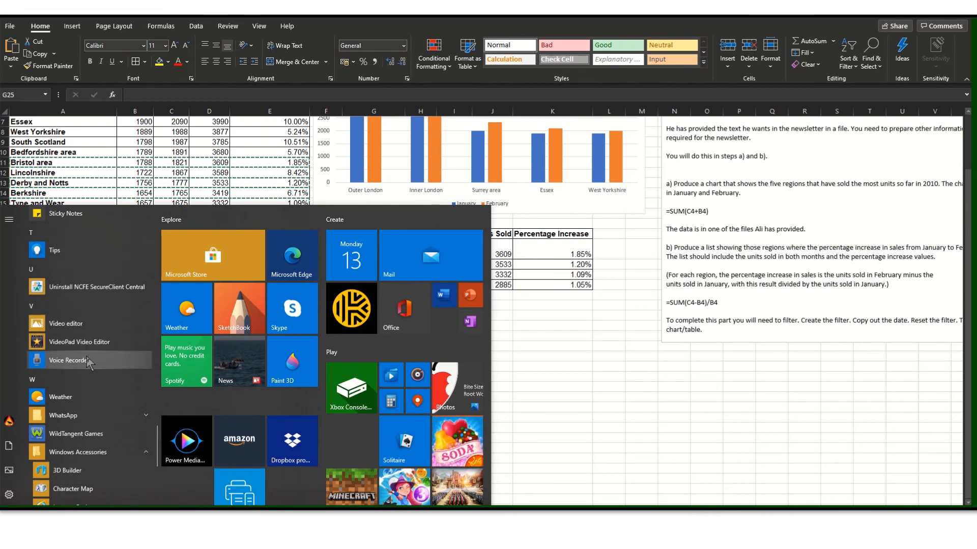
pyautogui.scroll(4, 88, 356)
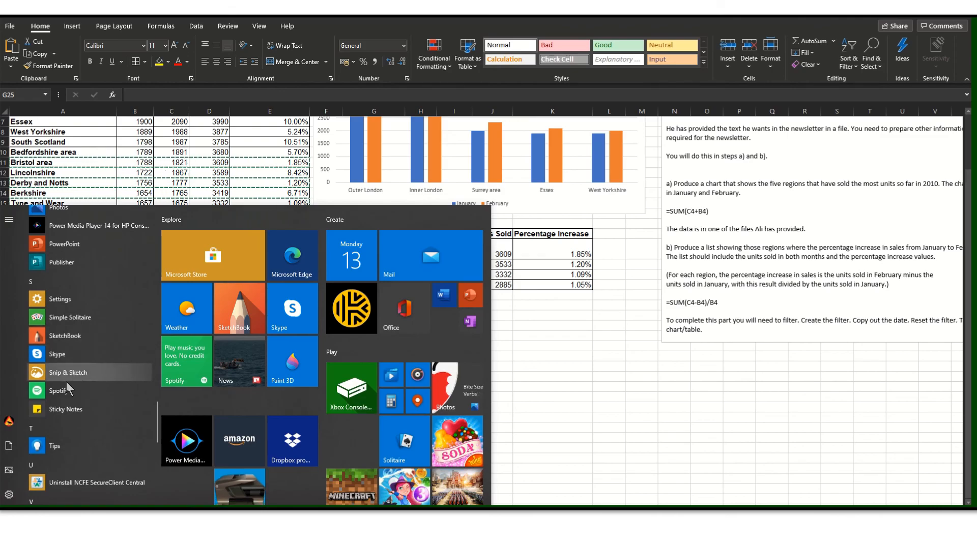
pyautogui.click(91, 372)
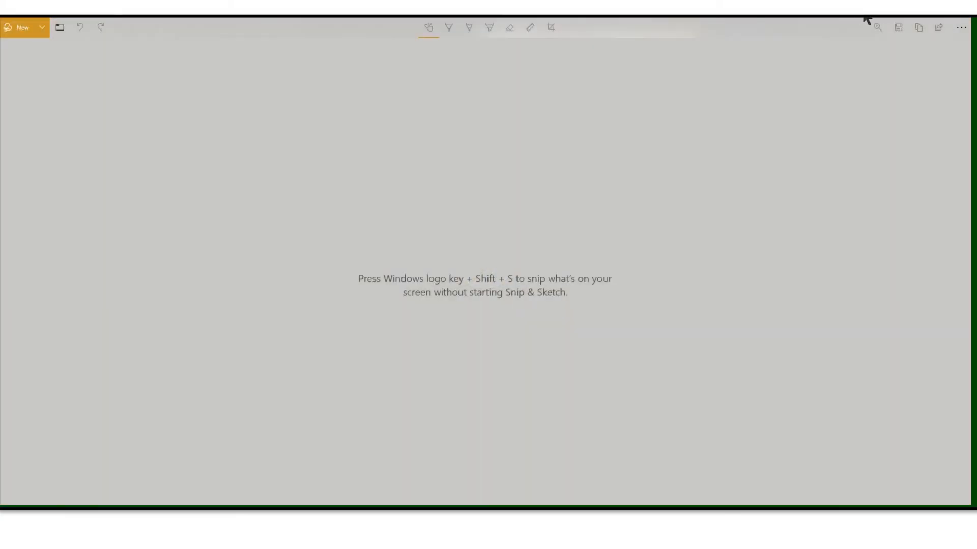
pyautogui.click(915, 17)
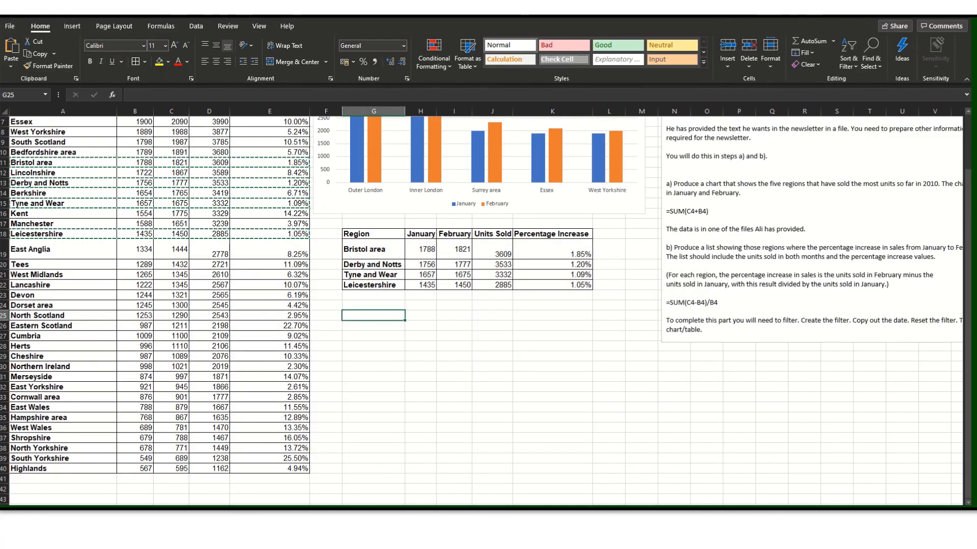
# Start encrypting the Sales Figures 2010 workbook and fill in the password field of the Encrypt Document dialog.
pyautogui.click(10, 26)
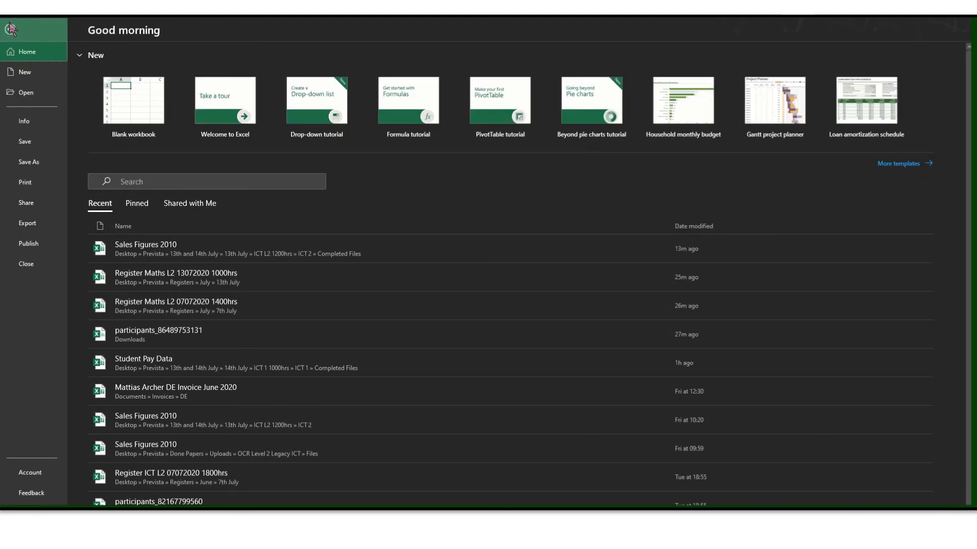
pyautogui.click(26, 124)
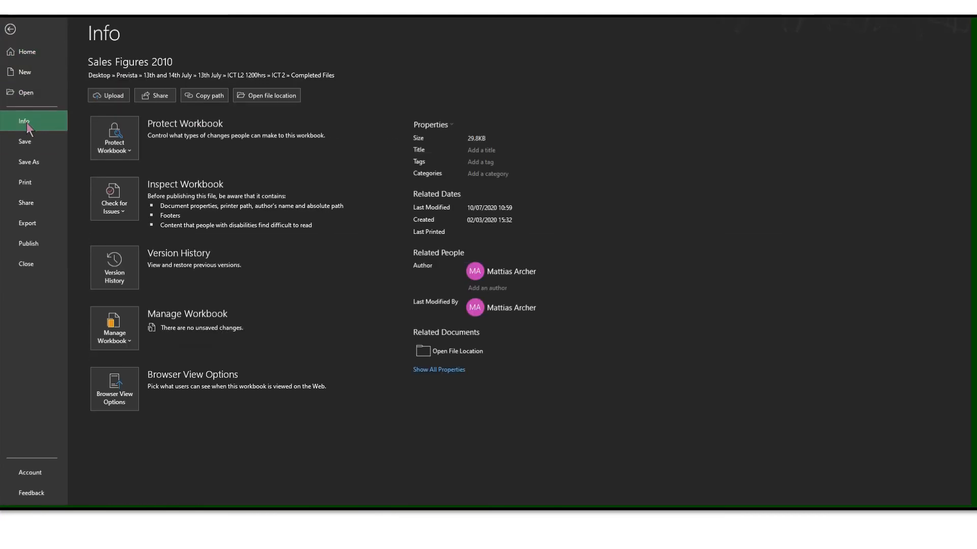
pyautogui.click(133, 148)
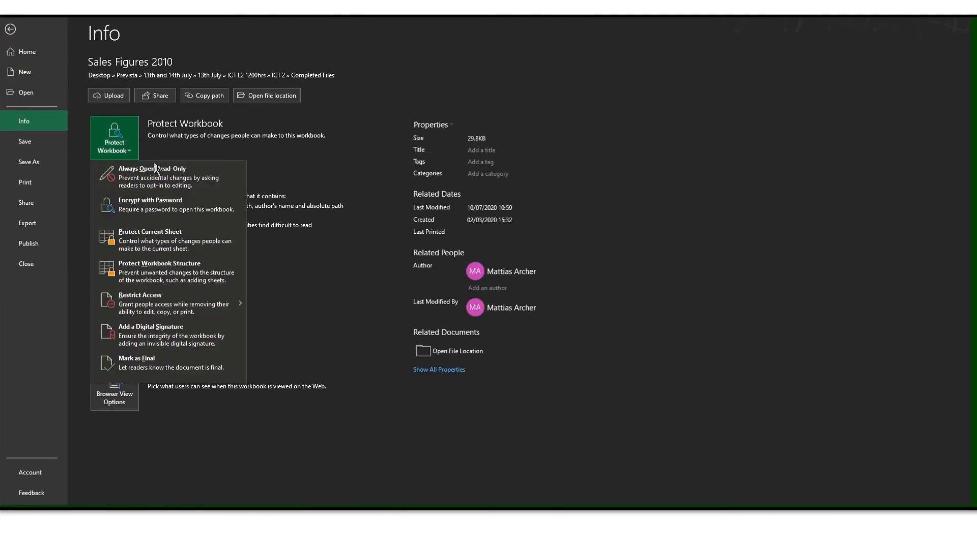
pyautogui.click(150, 206)
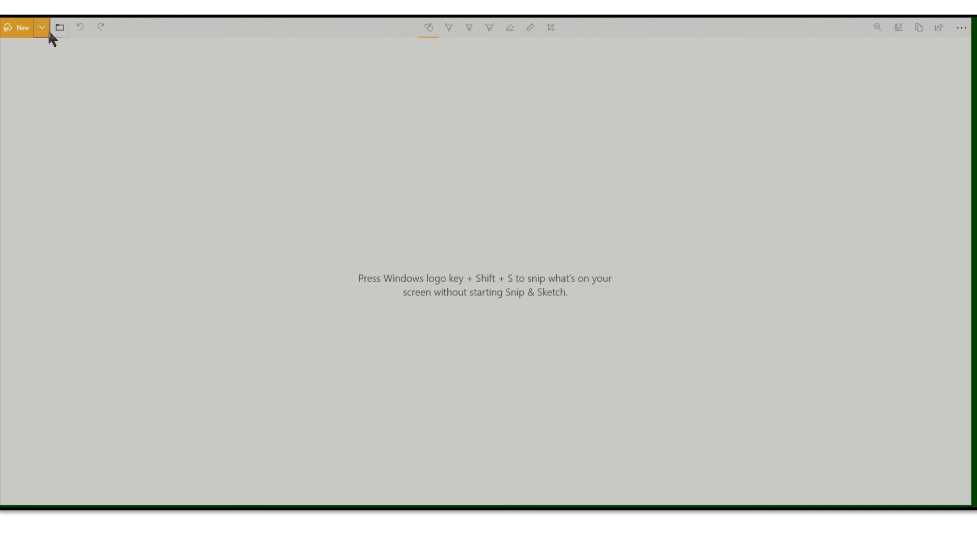
# Snip the workbook's Info page with the Encrypt Document dialog in Snip & Sketch, and cancel the encryption to return to the sheet.
pyautogui.click(48, 31)
pyautogui.moveTo(80, 21)
pyautogui.mouseDown()
pyautogui.moveTo(532, 432)
pyautogui.moveTo(600, 431)
pyautogui.mouseUp()
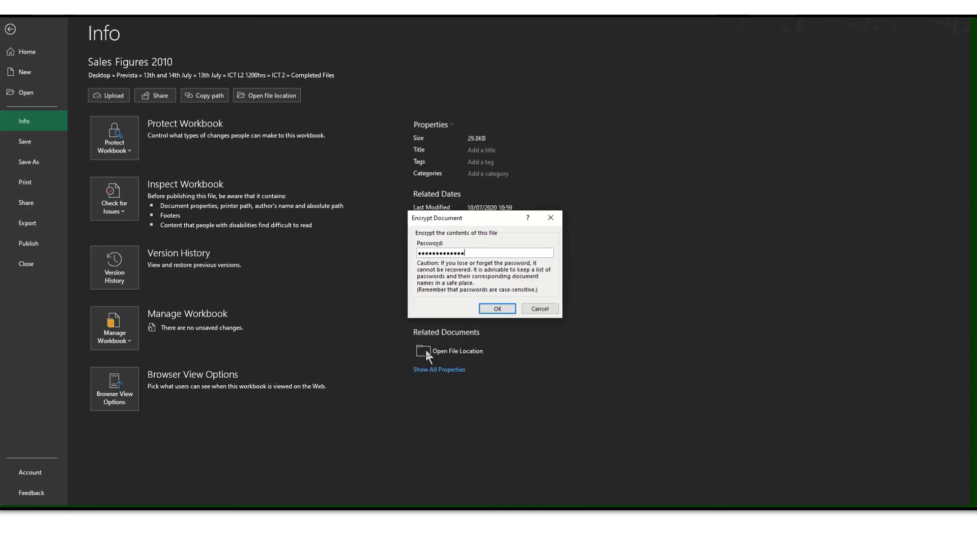
pyautogui.click(539, 309)
pyautogui.click(10, 29)
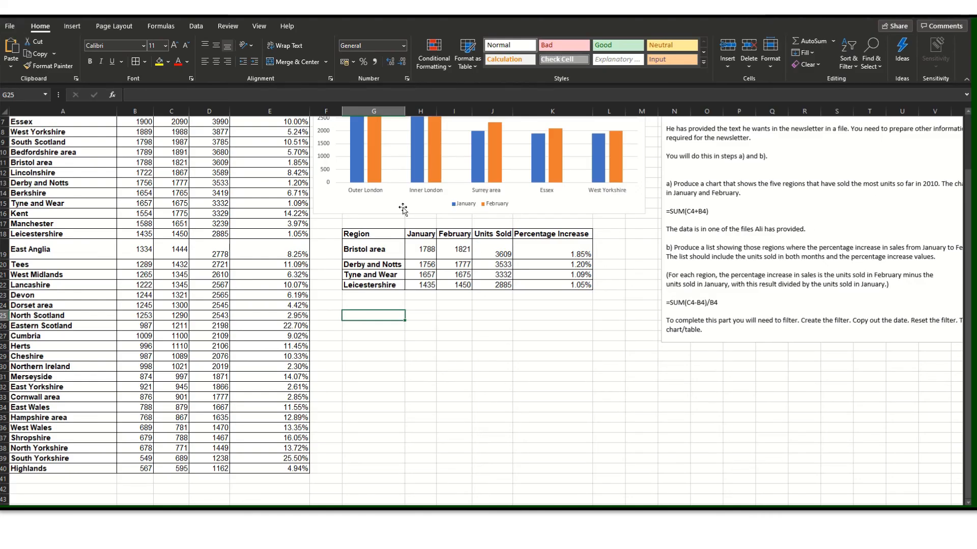
# Paste the snip at G25 and shrink it proportionally so it reaches about column N and row 50.
pyautogui.rightClick(365, 316)
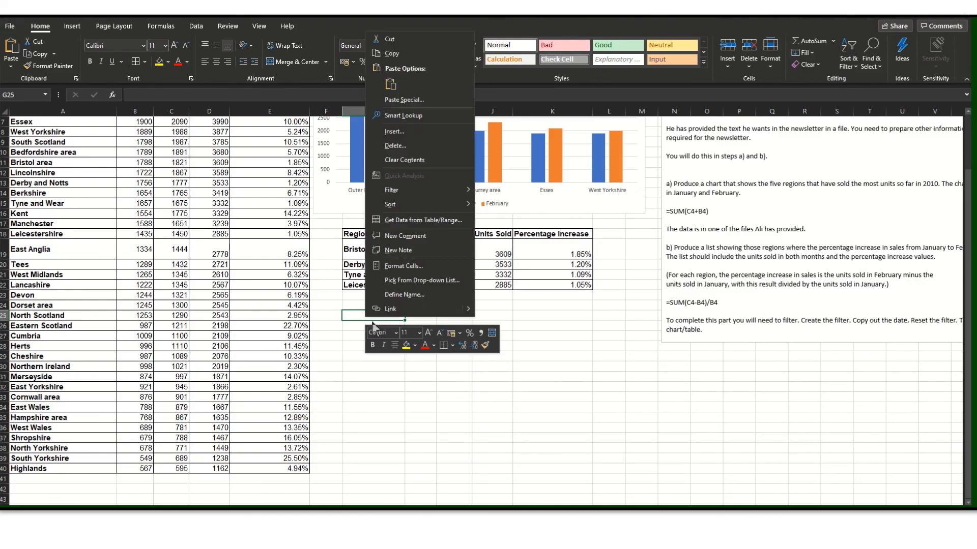
pyautogui.click(390, 84)
pyautogui.scroll(-4, 885, 415)
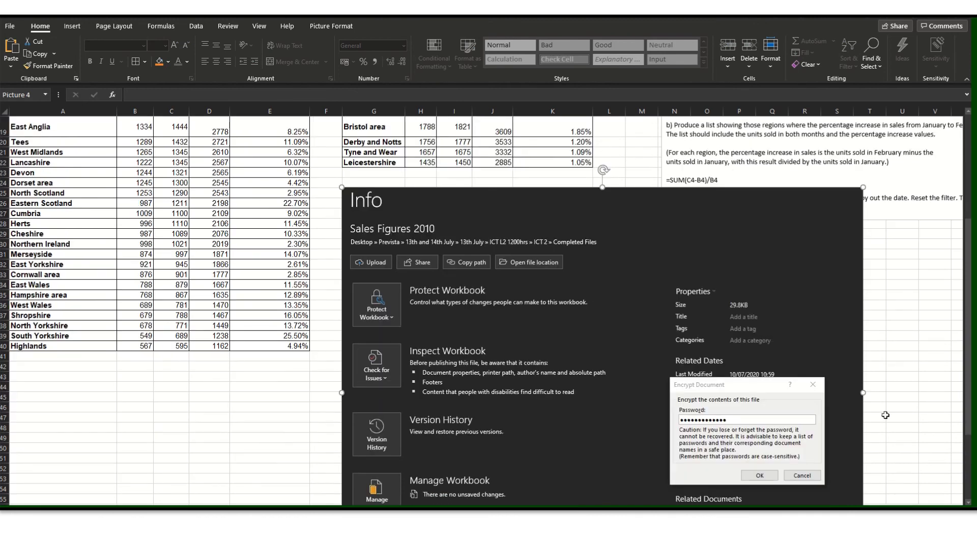
pyautogui.scroll(-4, 885, 416)
pyautogui.moveTo(862, 466); pyautogui.dragTo(756, 339)
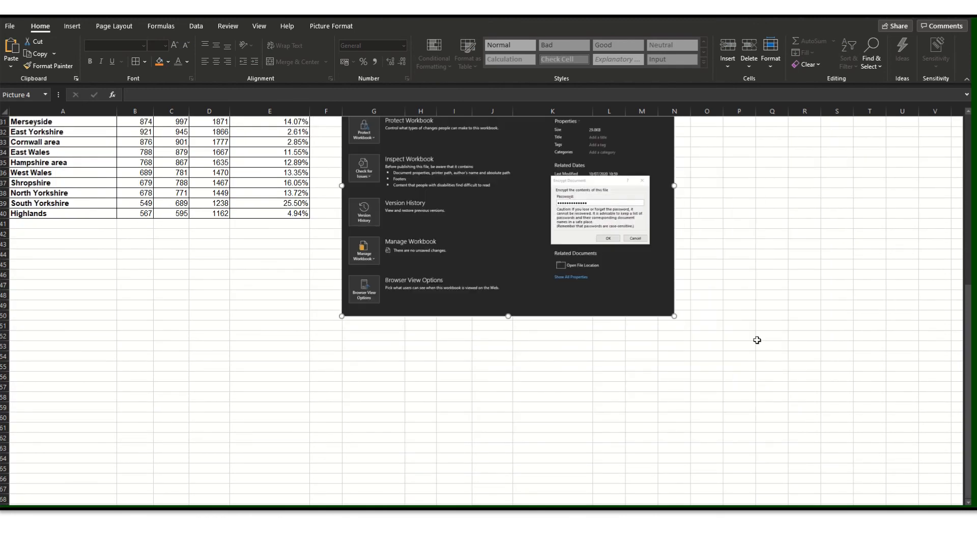
# Move the pasted snip slightly up and left, just below the filtered table, and deselect it.
pyautogui.scroll(4, 748, 400)
pyautogui.moveTo(633, 274); pyautogui.dragTo(612, 263)
pyautogui.click(717, 375)
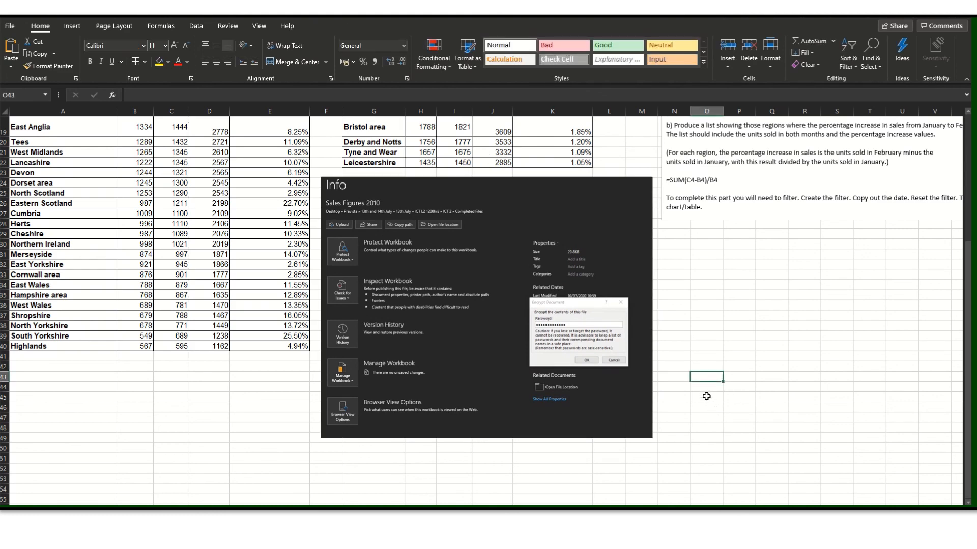
pyautogui.scroll(6, 782, 368)
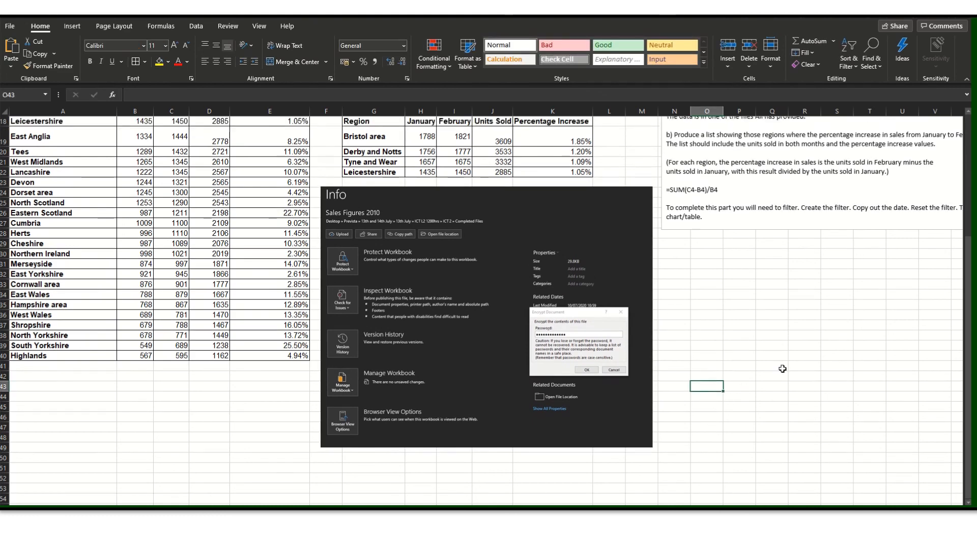